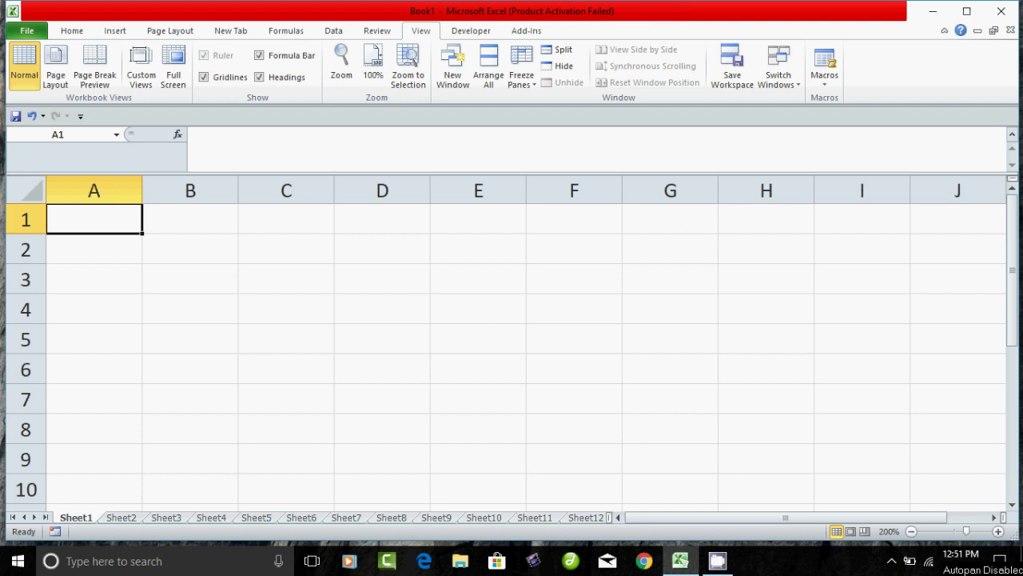
- Create a table over the range B1:F8, marking that the table has headers
left_click(190, 368)
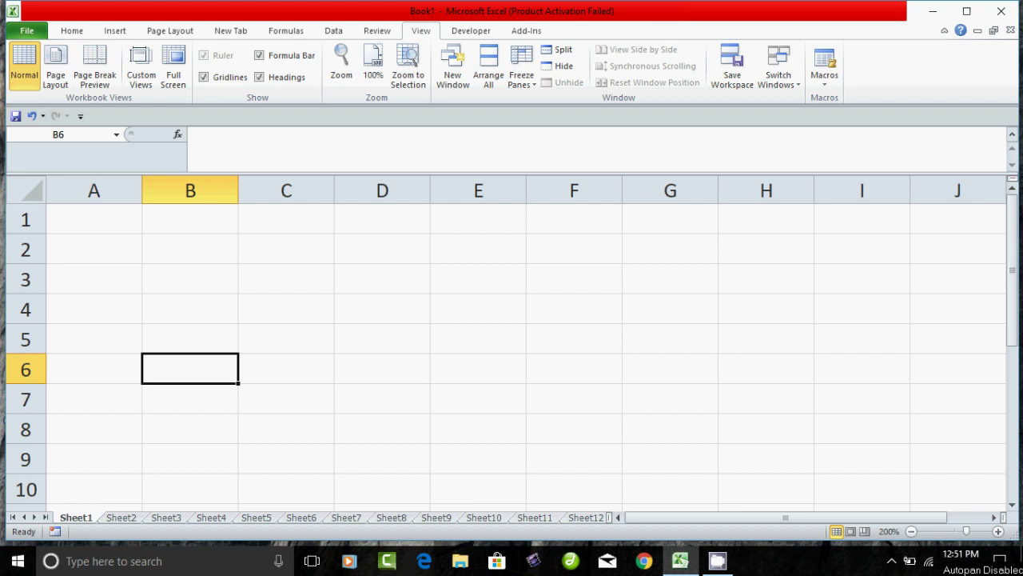
left_click_drag(190, 218, 574, 428)
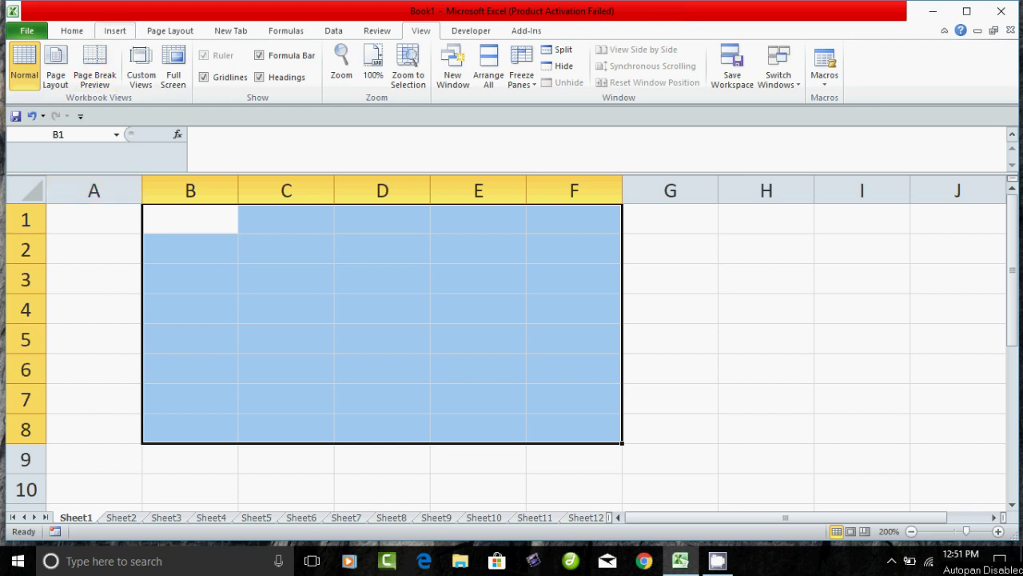
left_click(114, 30)
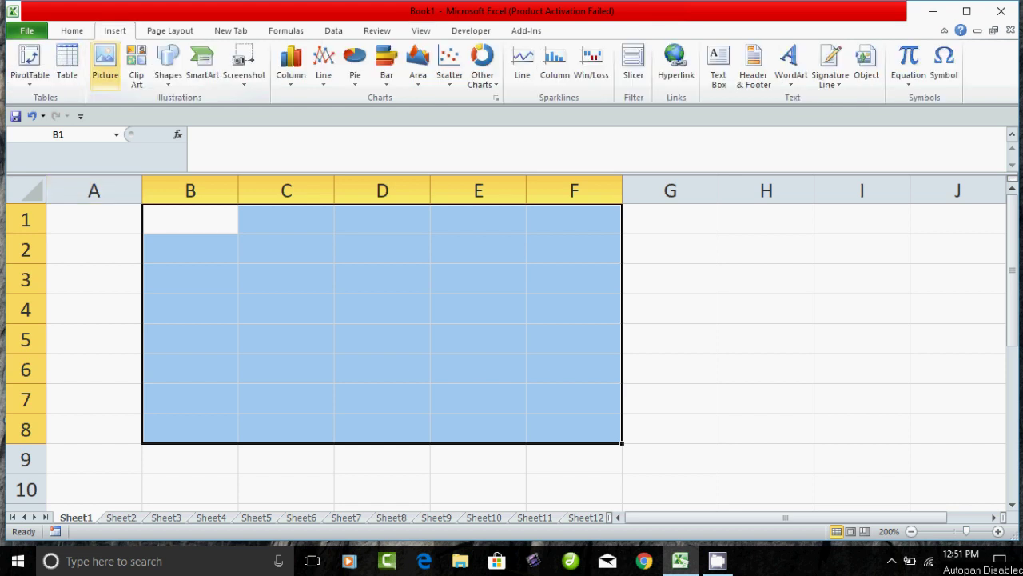
left_click(67, 64)
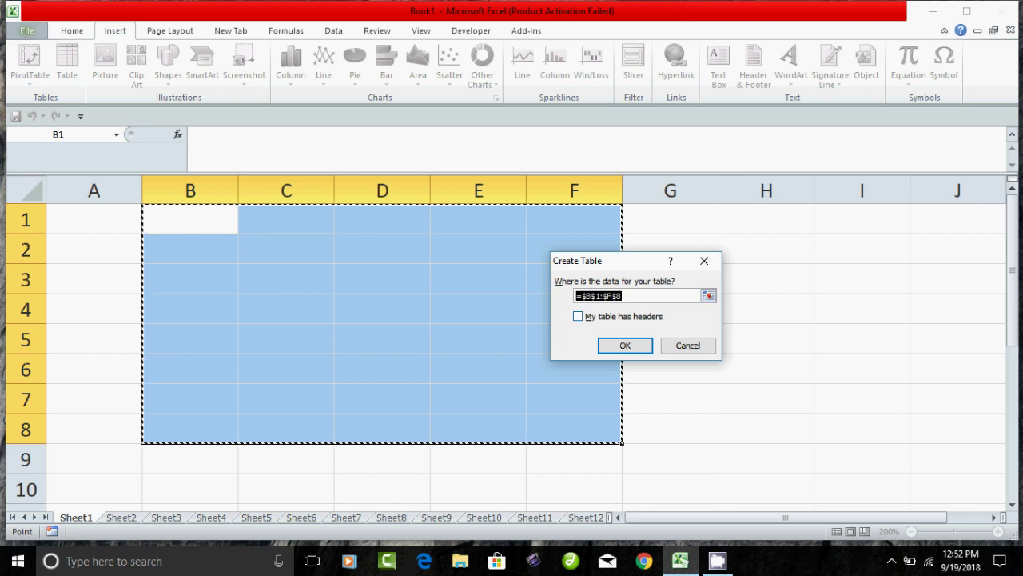
left_click(578, 316)
left_click(625, 346)
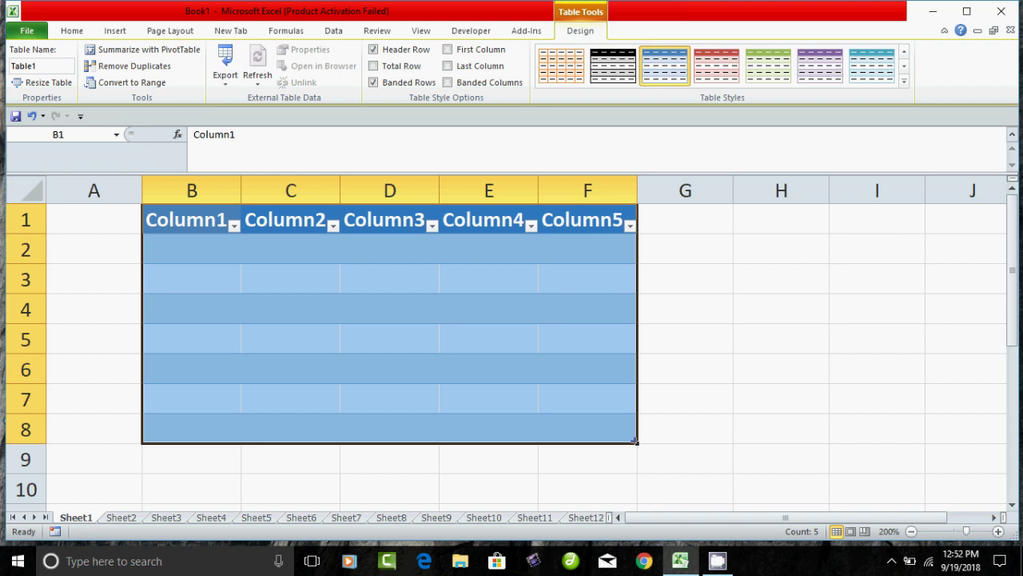
- Rename the first two table column headers as "Name" and "Door No"
left_click(191, 219)
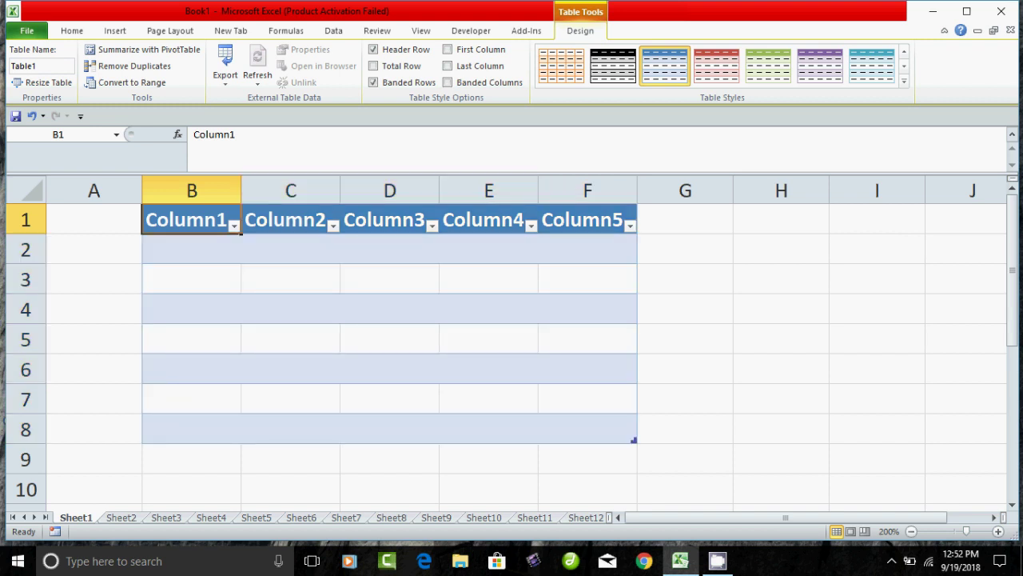
key("F2")
left_click_drag(228, 220, 146, 220)
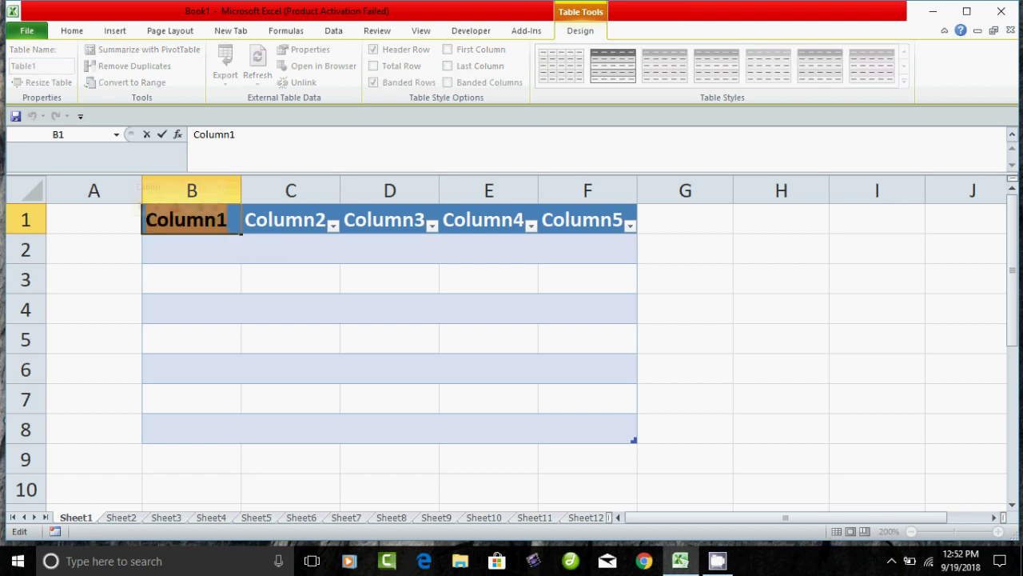
type("Name")
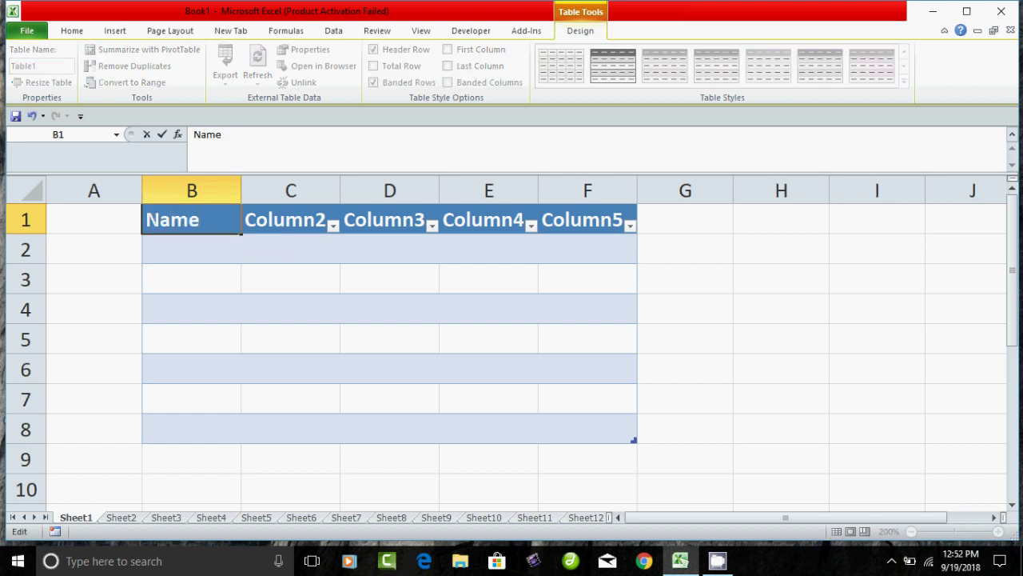
key("Tab")
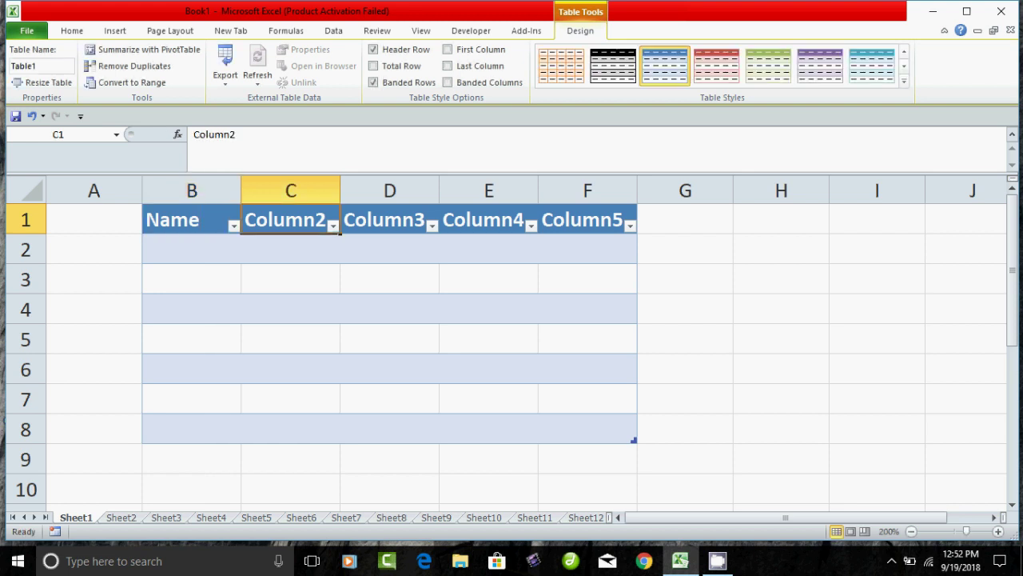
type("Door")
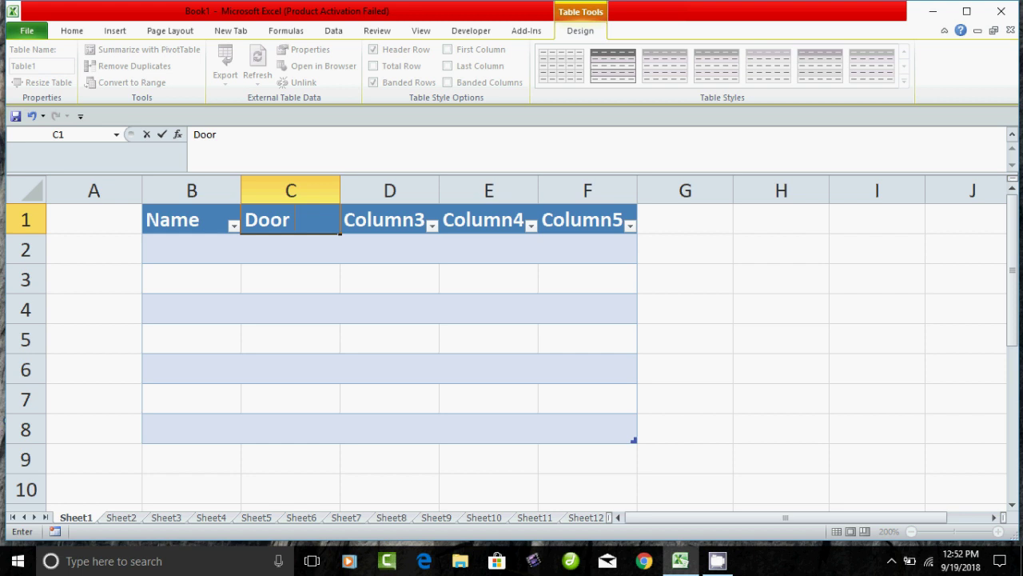
type(" M")
key("BackSpace")
type("No")
- Rename the remaining three table column headers as "Street", "Place" and "Pincode"
left_click(489, 219)
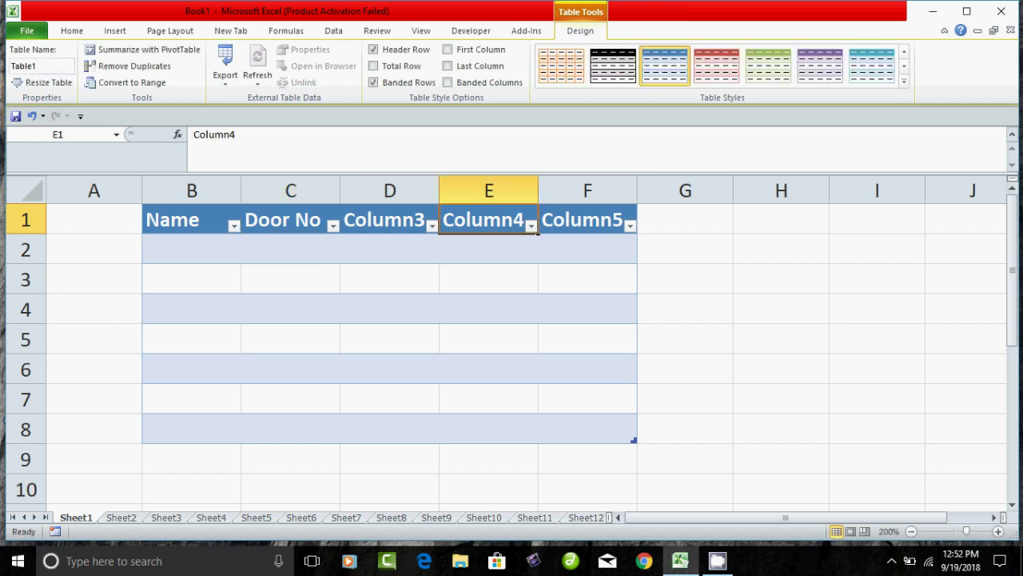
left_click(389, 219)
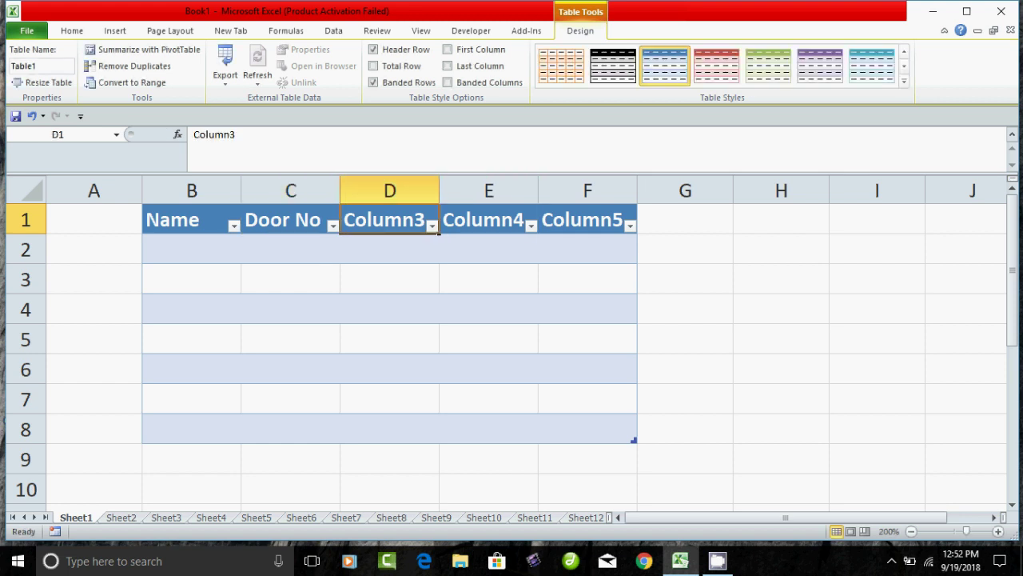
type("Stre")
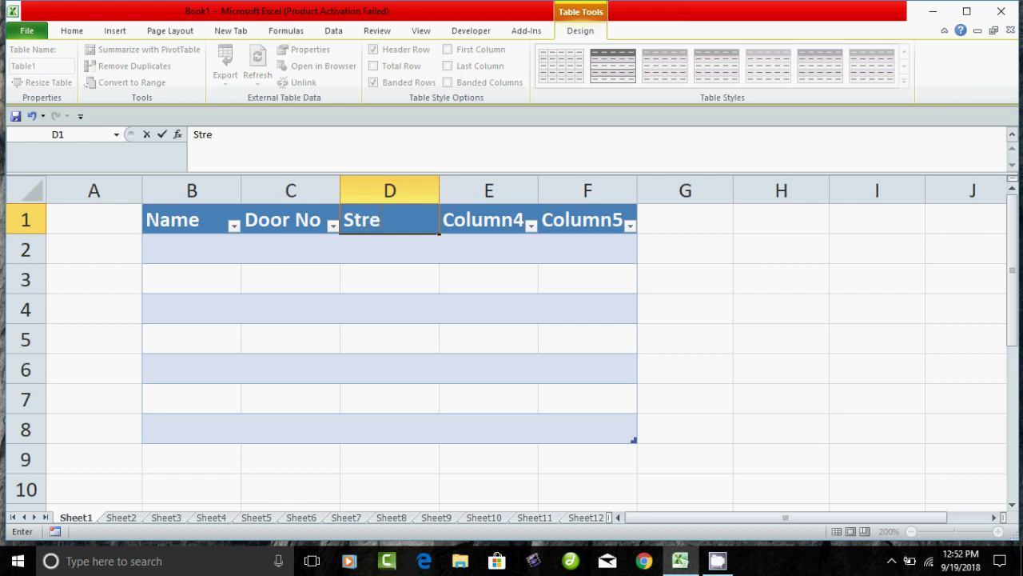
type("et")
key("Tab")
type("Place")
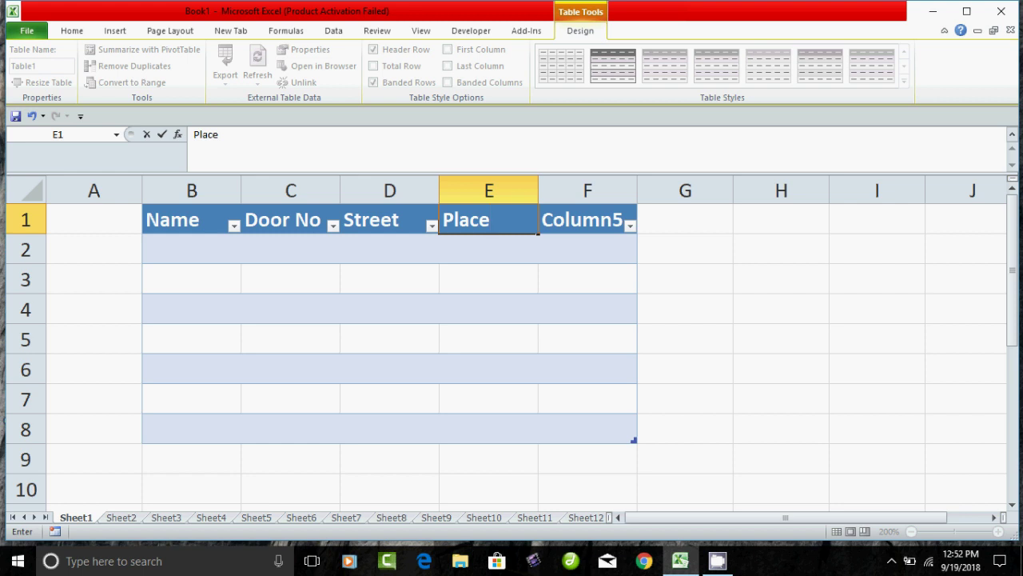
key("Tab")
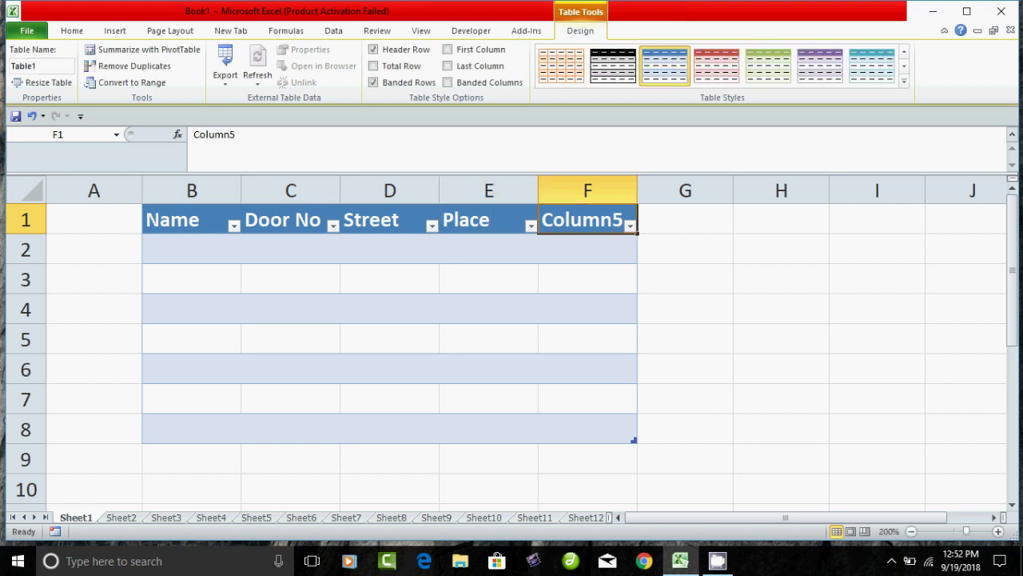
type("Pincode")
key("Return")
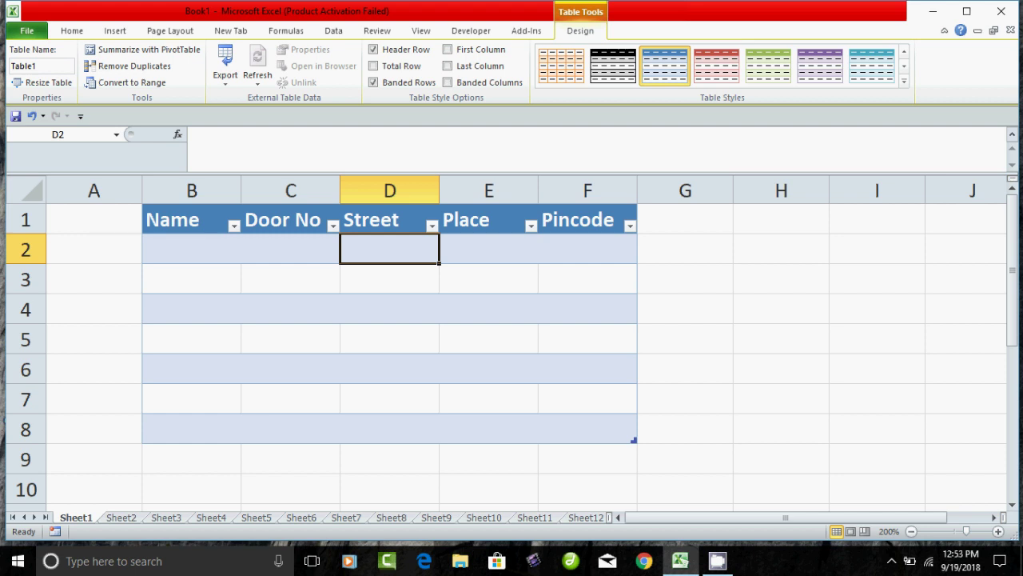
left_click(191, 220)
left_click(290, 219)
left_click(390, 219)
left_click(489, 219)
left_click(588, 219)
left_click(191, 309)
- Centre the header texts in B1:F1 horizontally and make them bold
left_click_drag(191, 219, 587, 219)
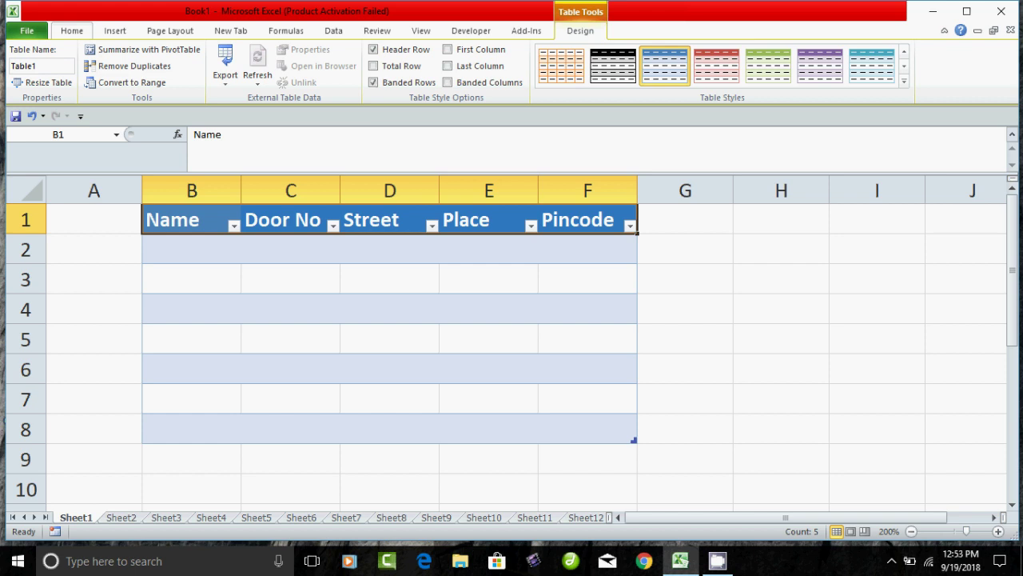
left_click(72, 30)
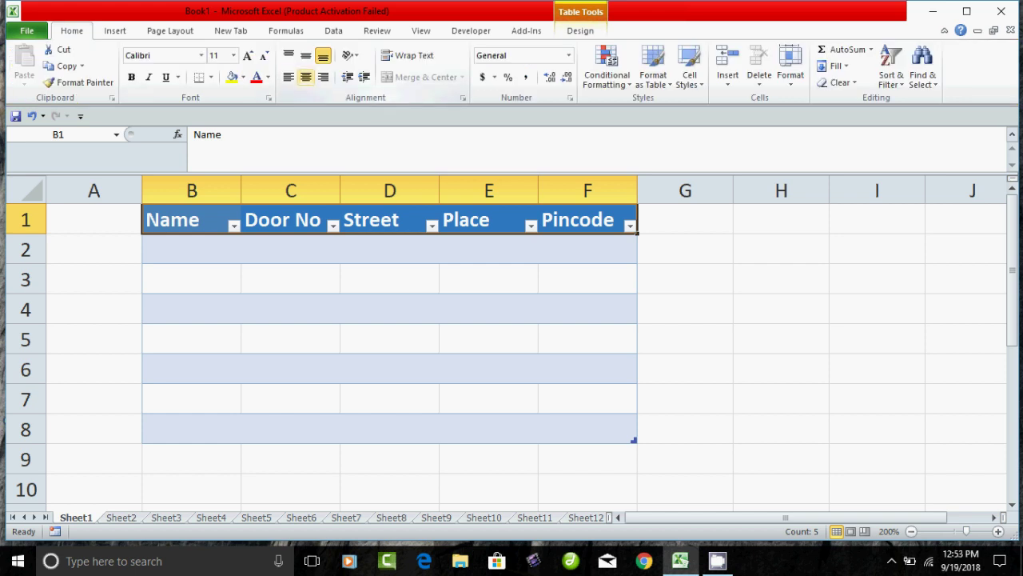
left_click(305, 77)
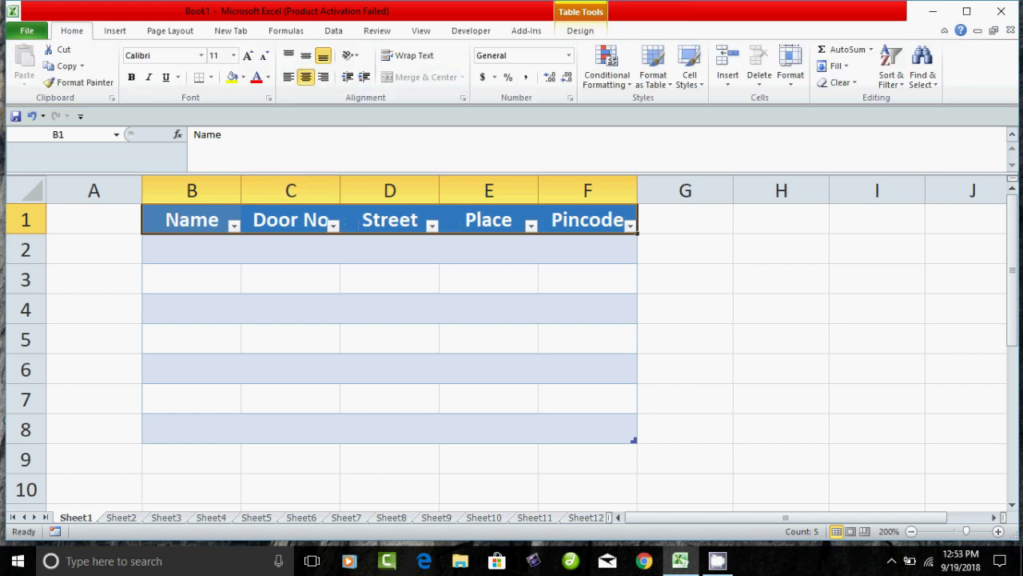
left_click(131, 77)
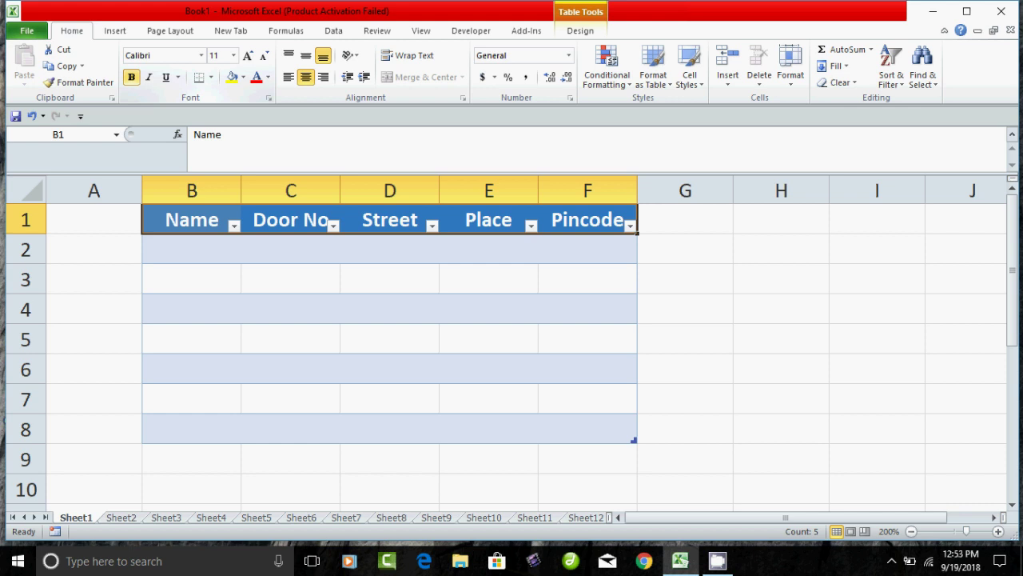
left_click(191, 279)
left_click(191, 219)
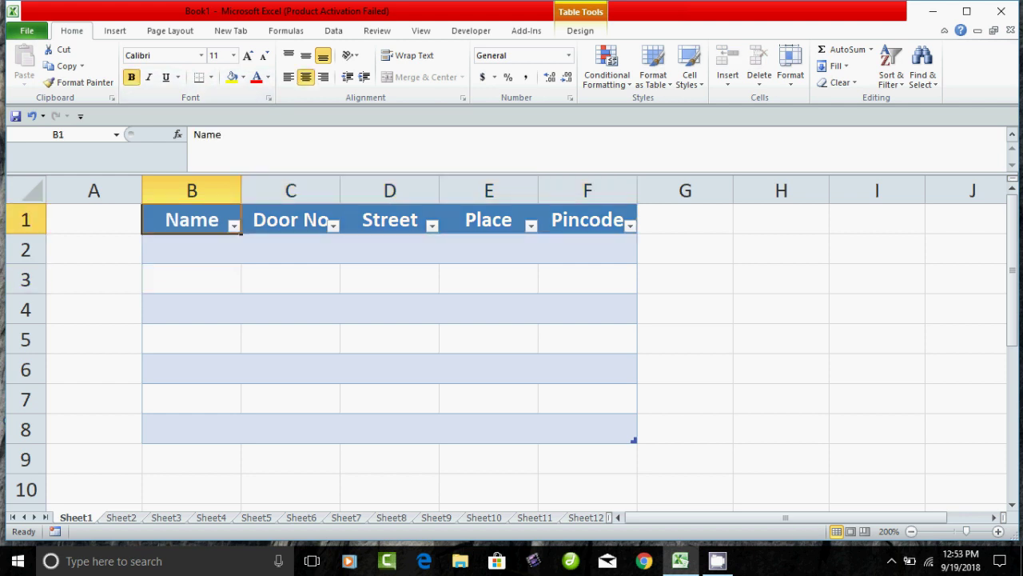
left_click_drag(192, 219, 588, 219)
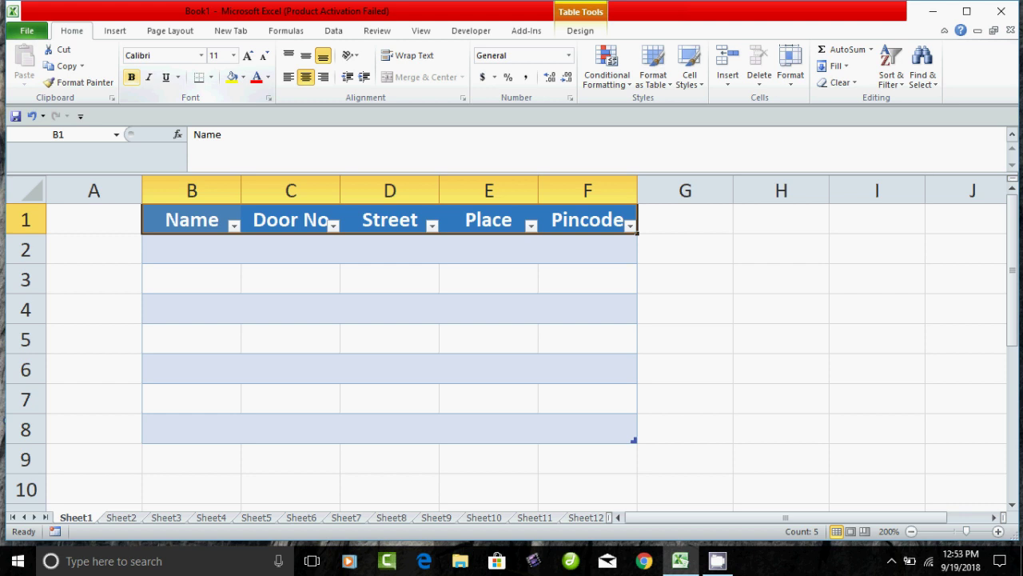
left_click(191, 309)
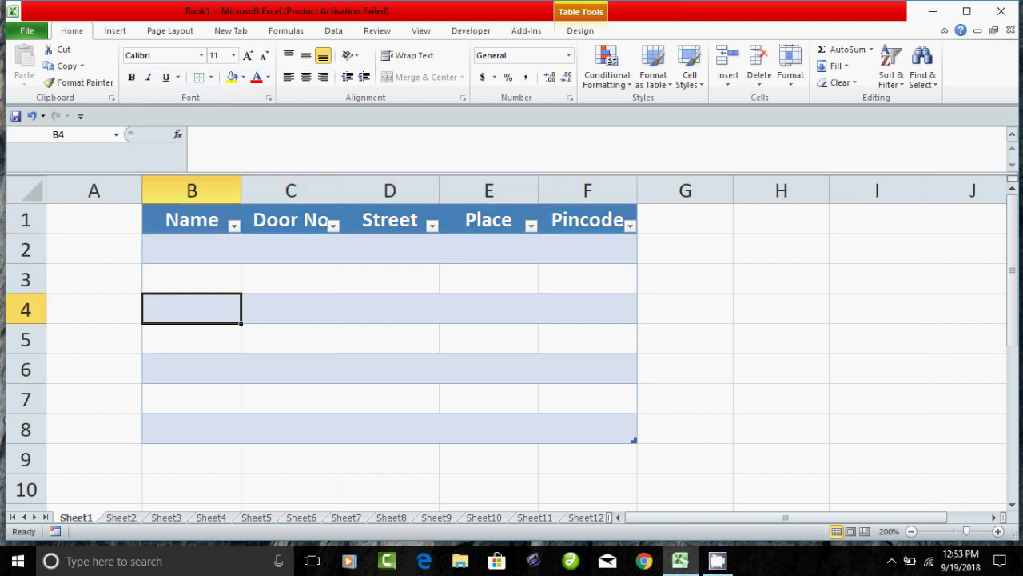
left_click(191, 249)
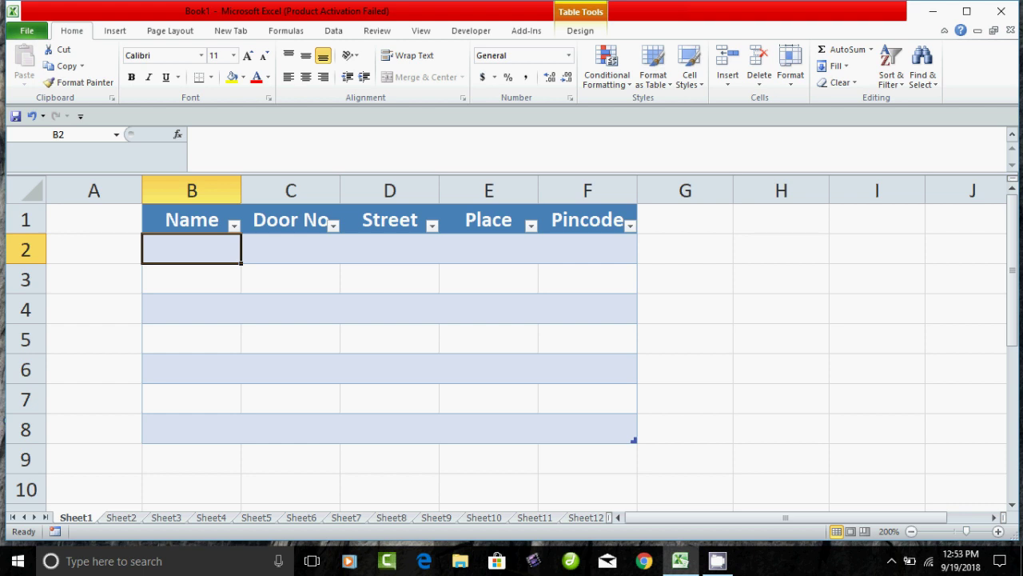
left_click_drag(191, 249, 192, 429)
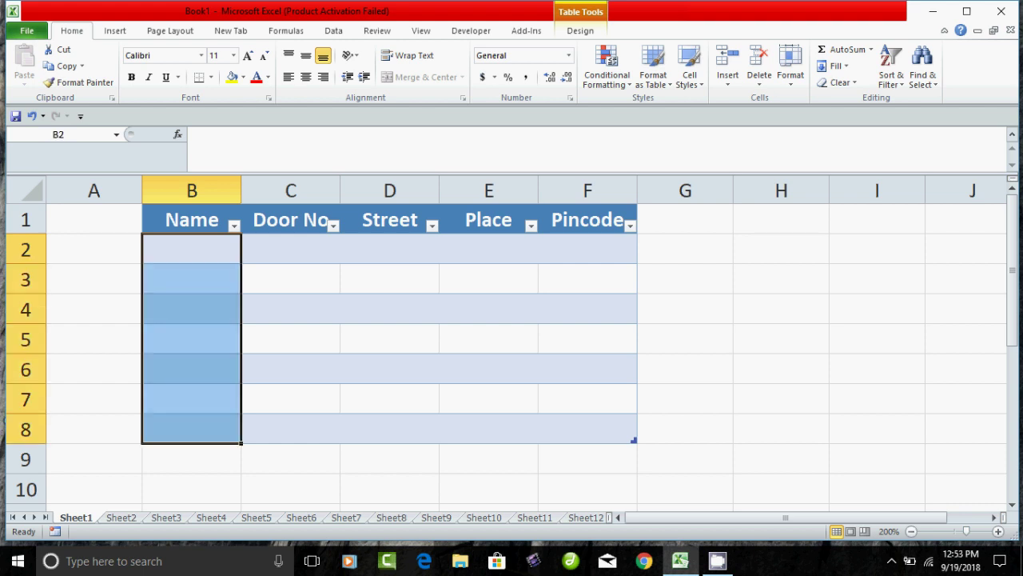
- Enter the first four people's names in the Name column, one per cell in B2:B5
left_click(192, 248)
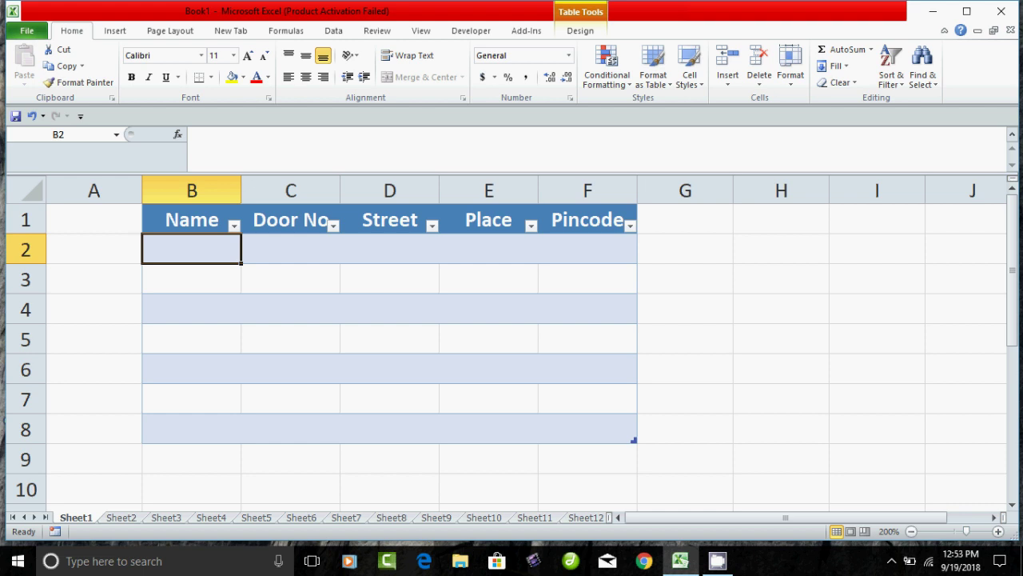
type("Abdul")
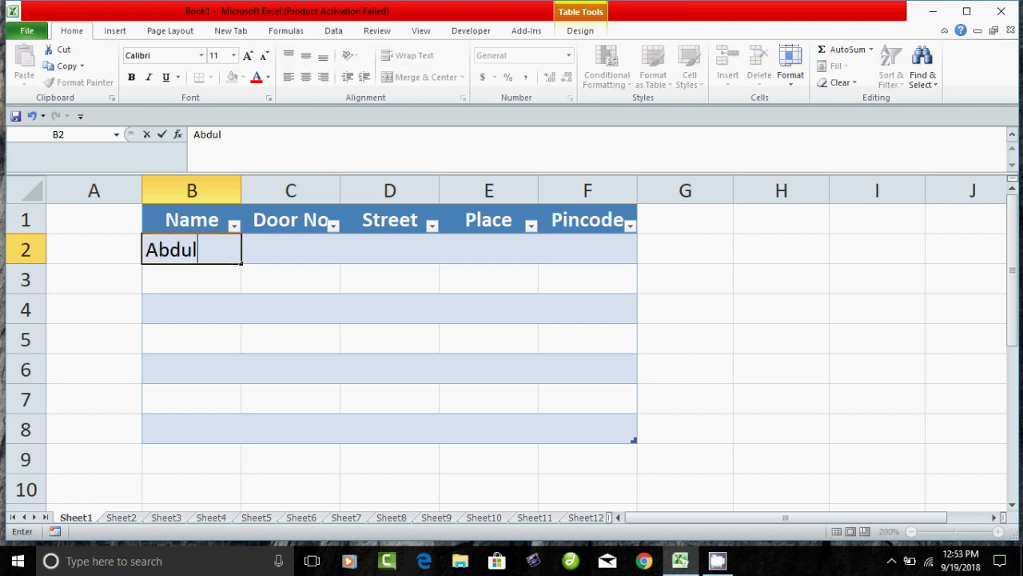
key("Return")
type("Arul")
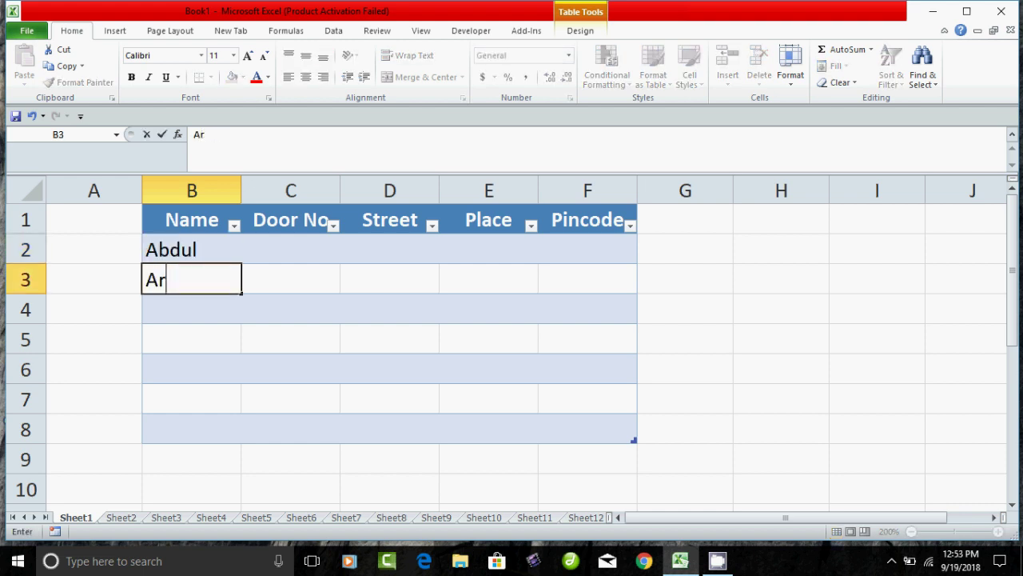
key("Return")
type("Siva")
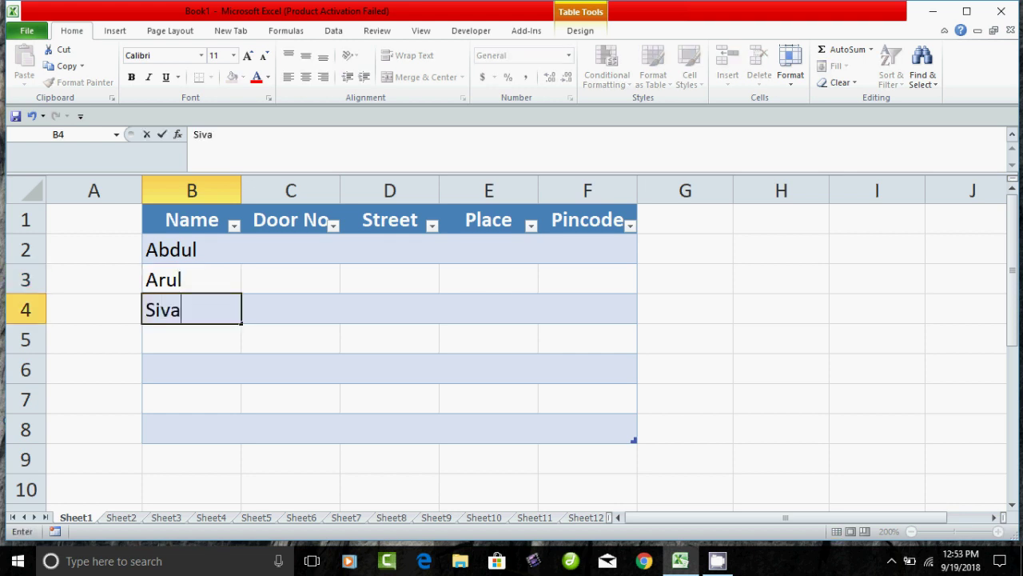
key("Return")
type("Mohamed")
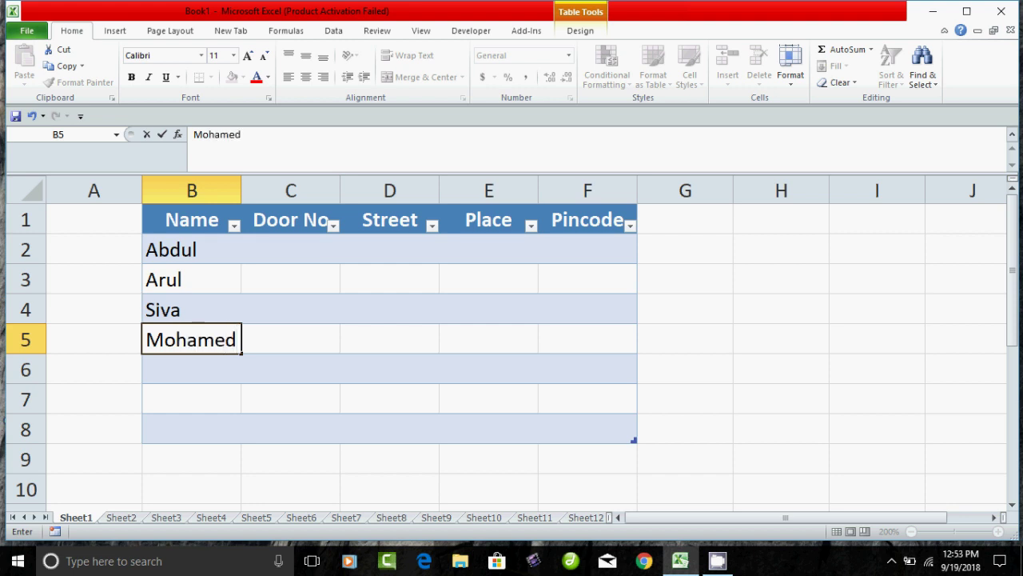
key("Return")
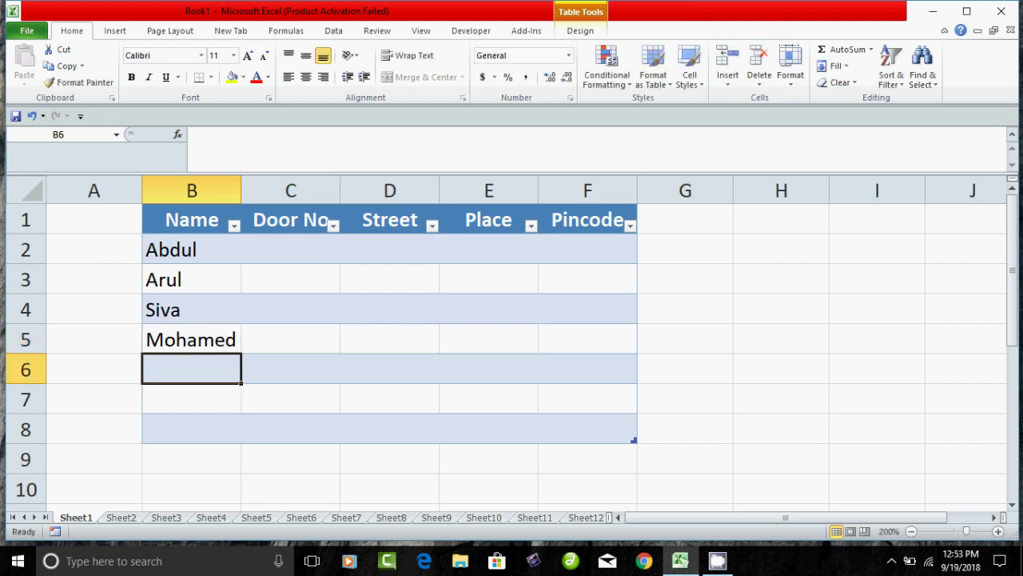
- Enter the remaining three people's names in the Name column, one per cell in B6:B8
type("De")
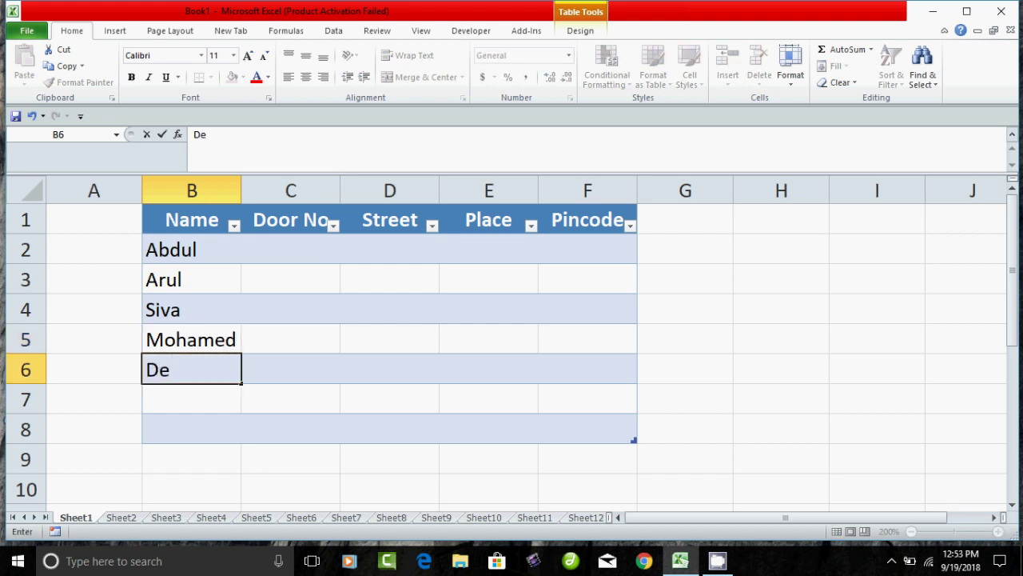
type("vibala")
key("Return")
type("Guru")
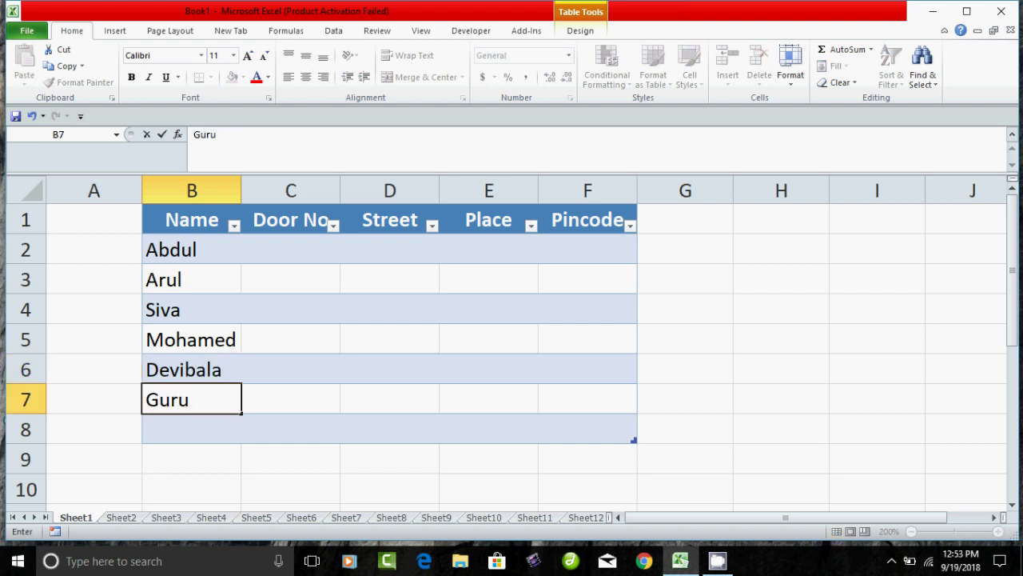
key("Return")
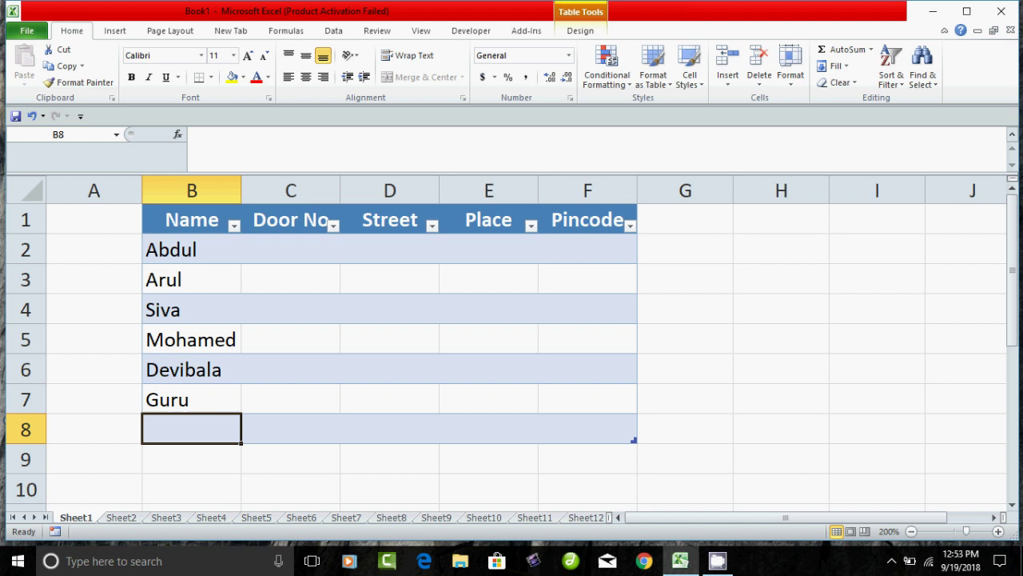
type("Murugan")
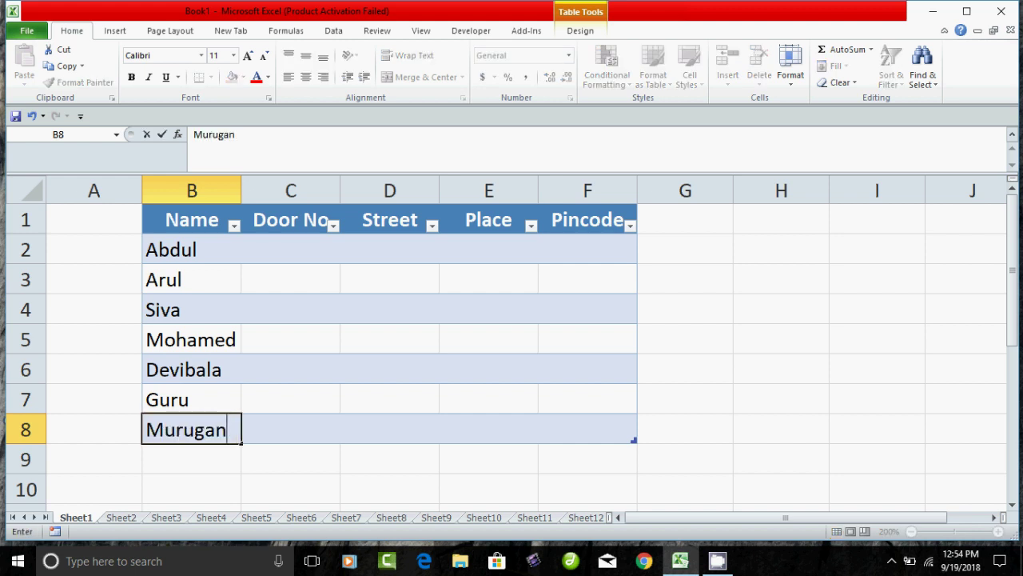
- Fill the Door No column with each person's door number, one per cell in C2:C8
left_click(290, 249)
type("45")
key("Return")
type("56")
key("Return")
type("34")
key("Return")
type("45")
key("Return")
type("56")
key("Return")
type("23")
key("Return")
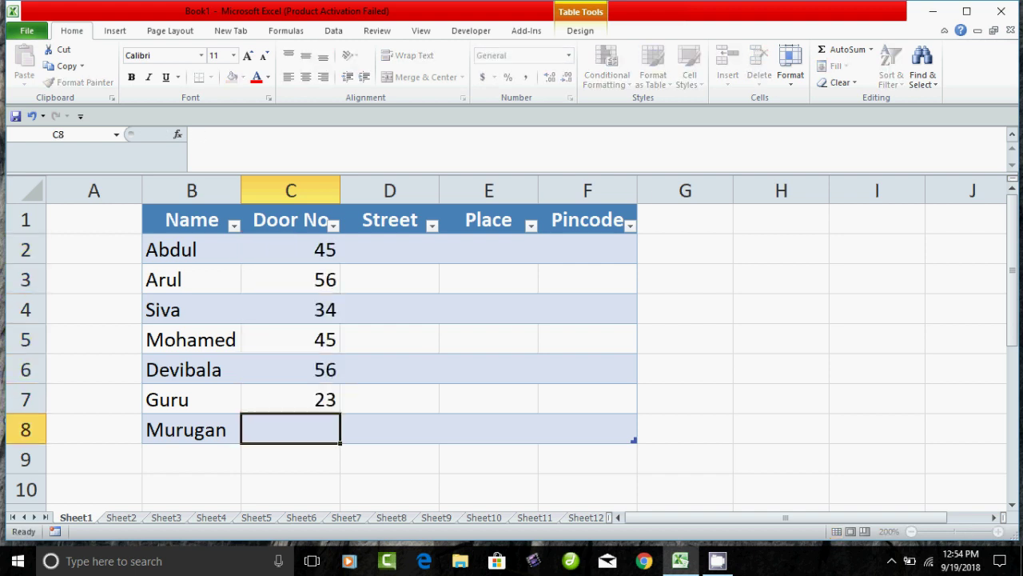
type("56")
key("Return")
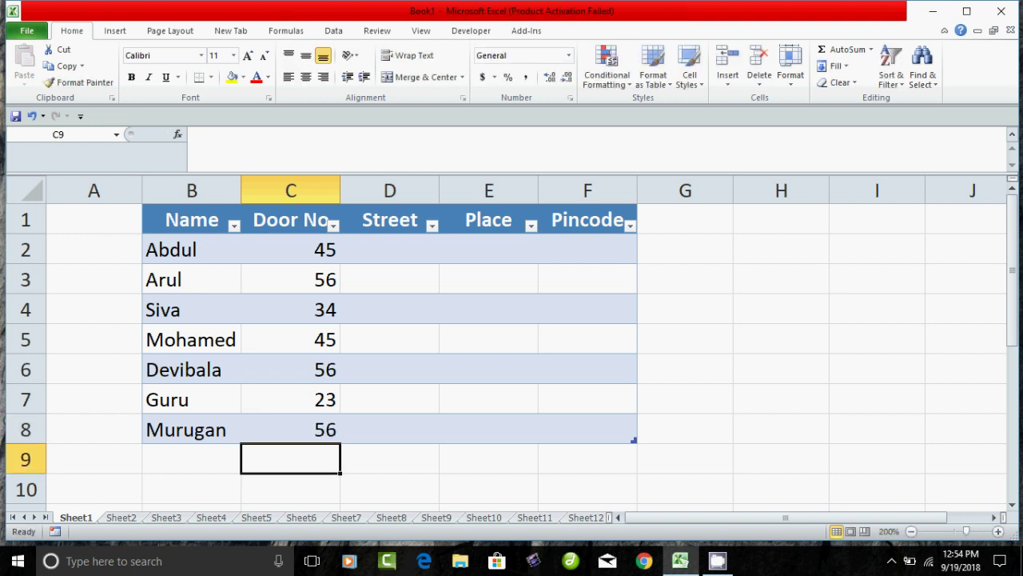
- Enter the first three people's street names in the Street column, one per cell in D2:D4
left_click(389, 248)
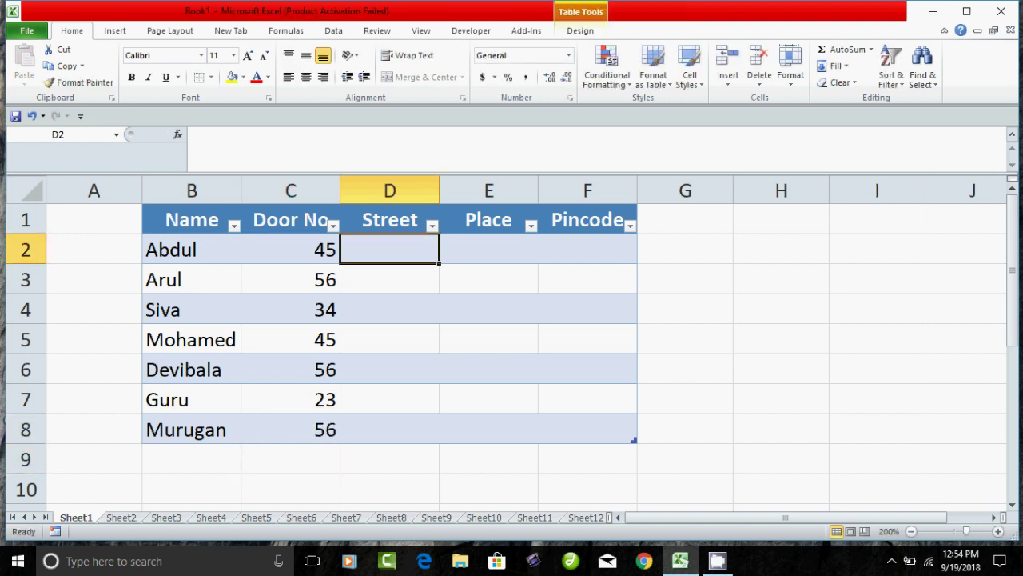
type("maino")
key("BackSpace")
type("Road")
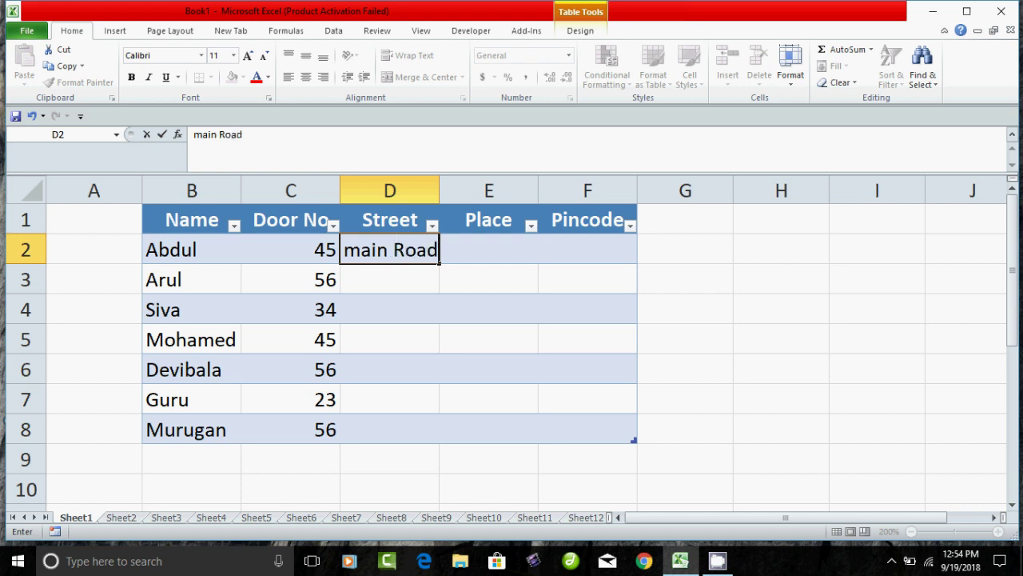
key("Return")
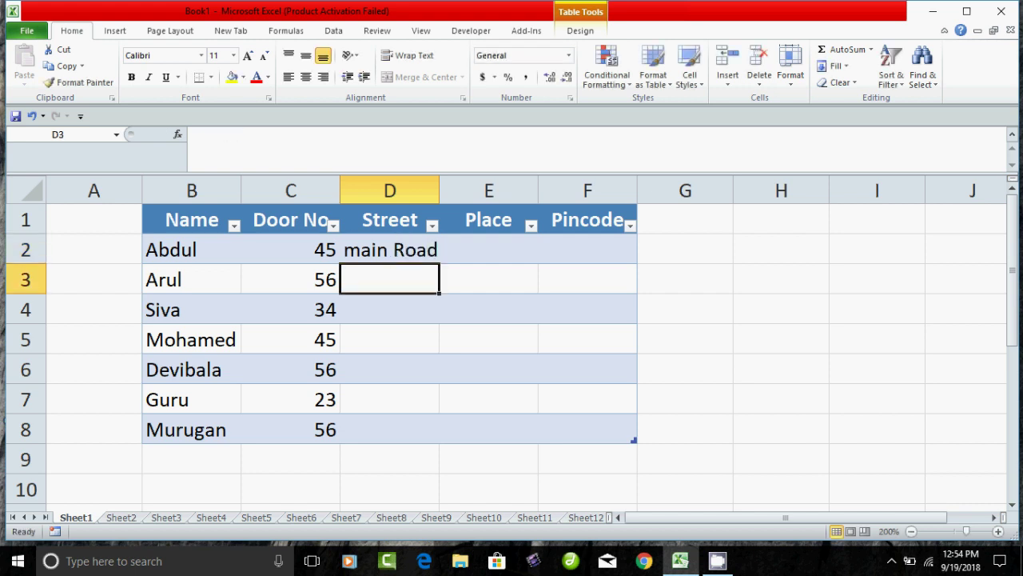
type("No")
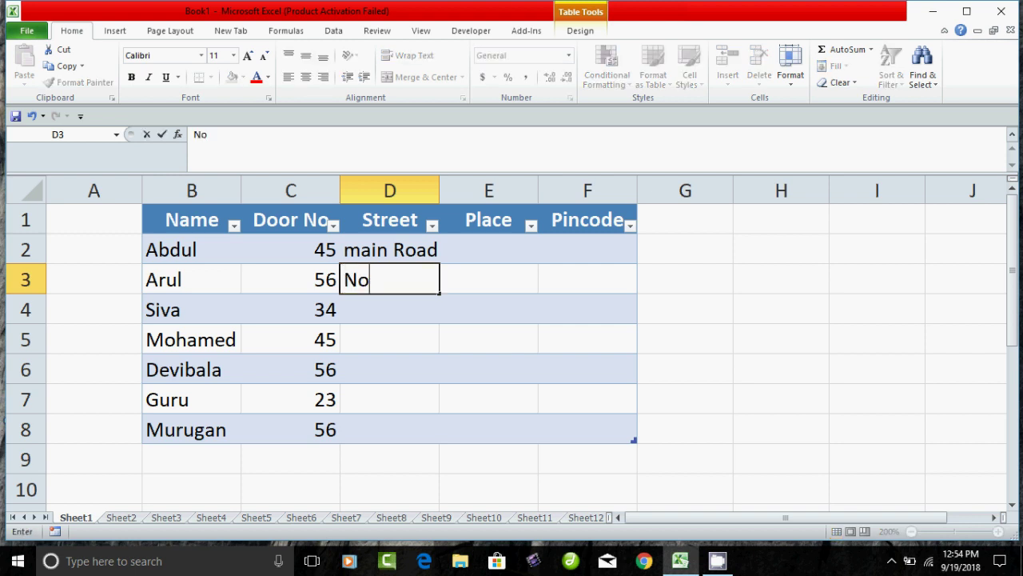
type("rth St")
key("Return")
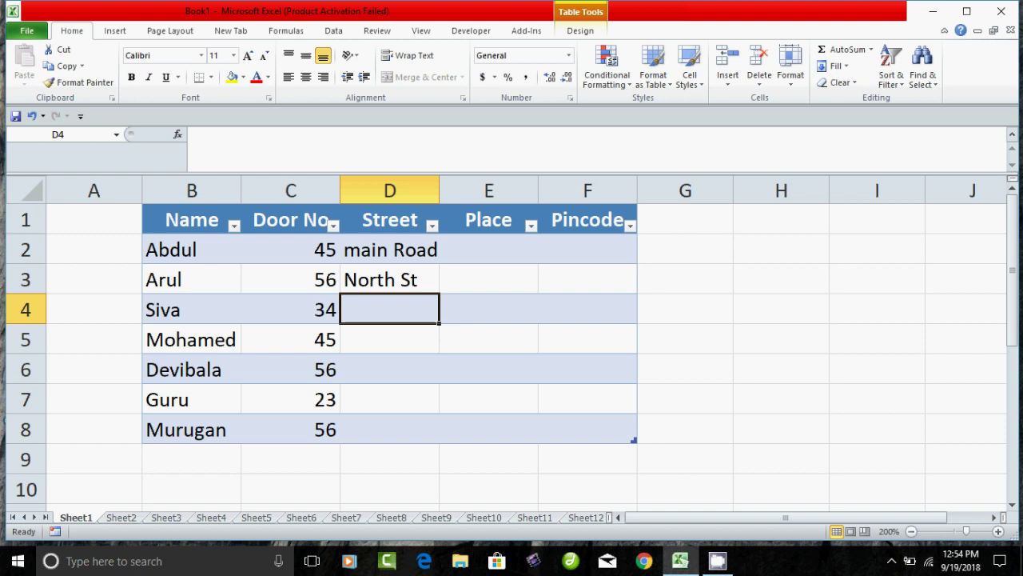
type("West St")
key("Return")
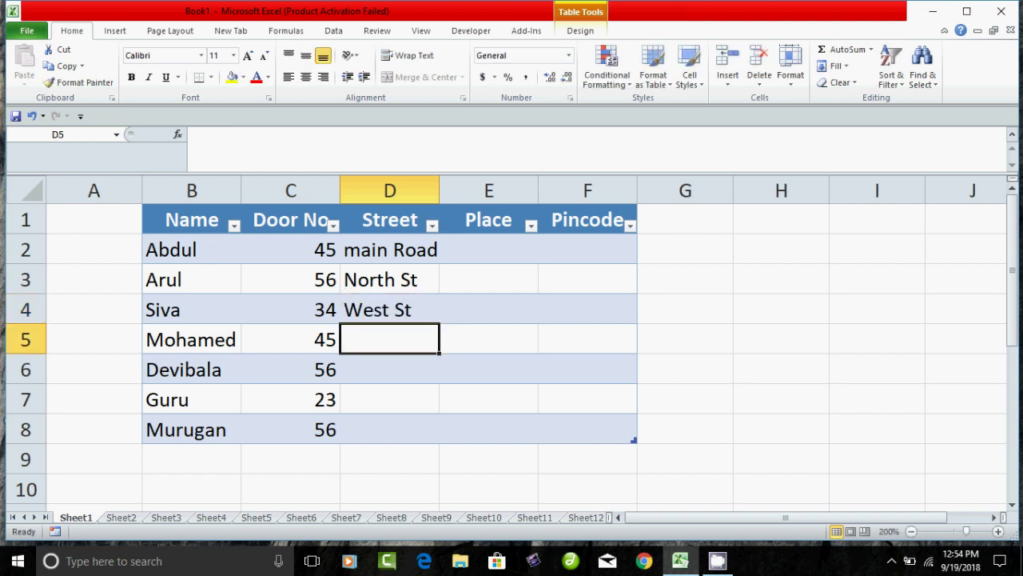
- Enter the remaining four people's street names in the Street column, one per cell in D5:D8
type("Mosque st")
key("Return")
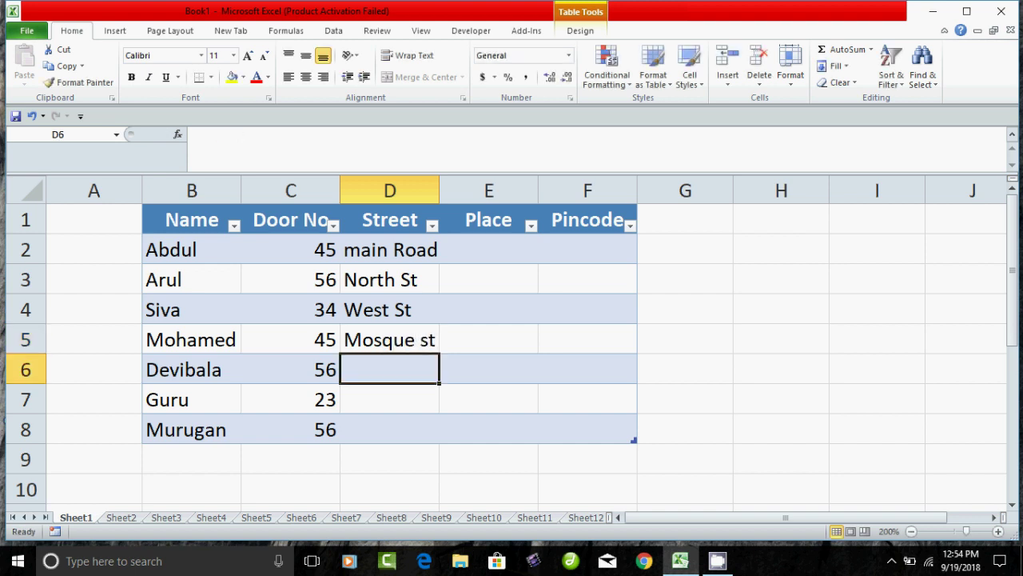
type("Ko")
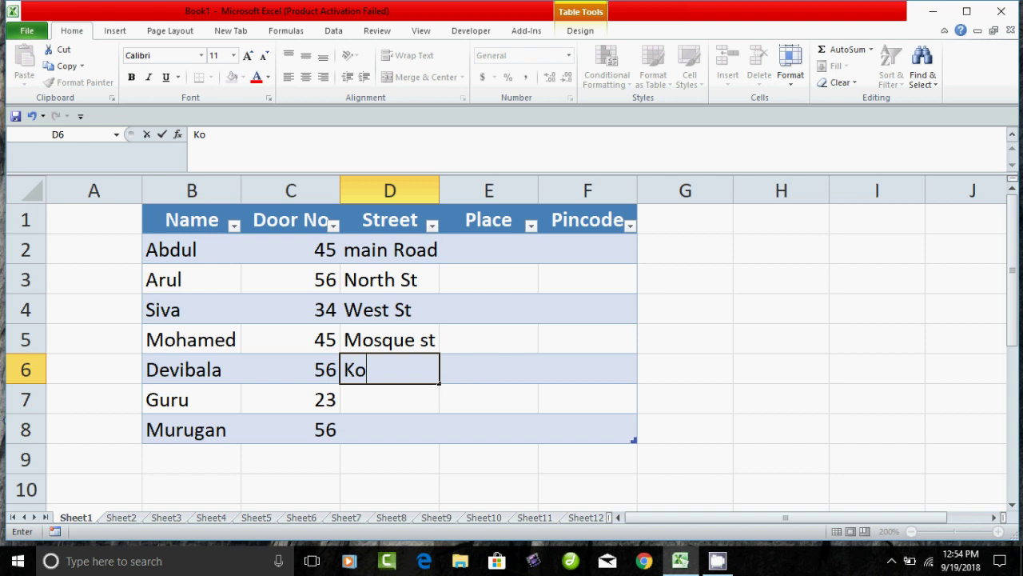
type("vil st")
key("Return")
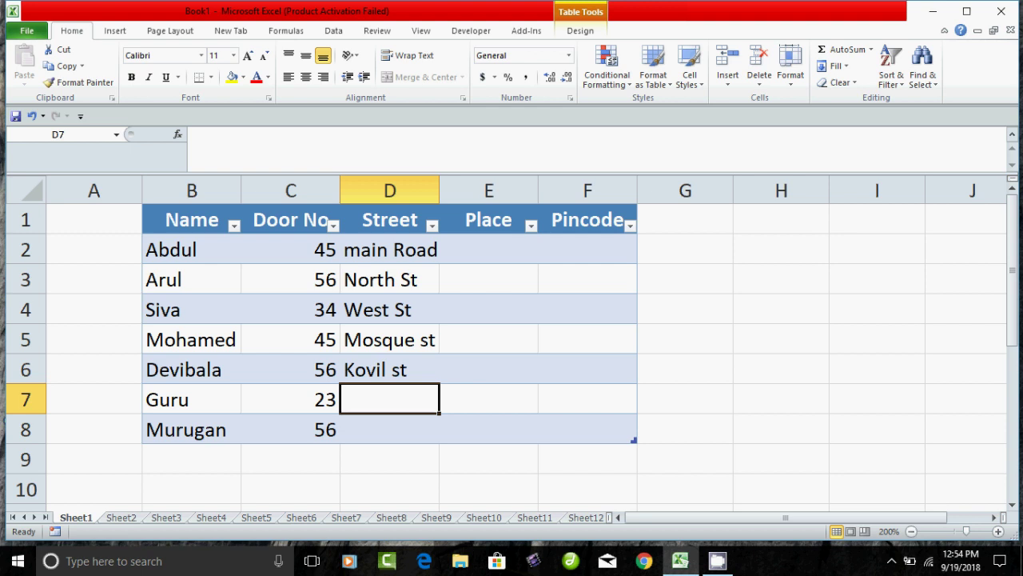
type("North St")
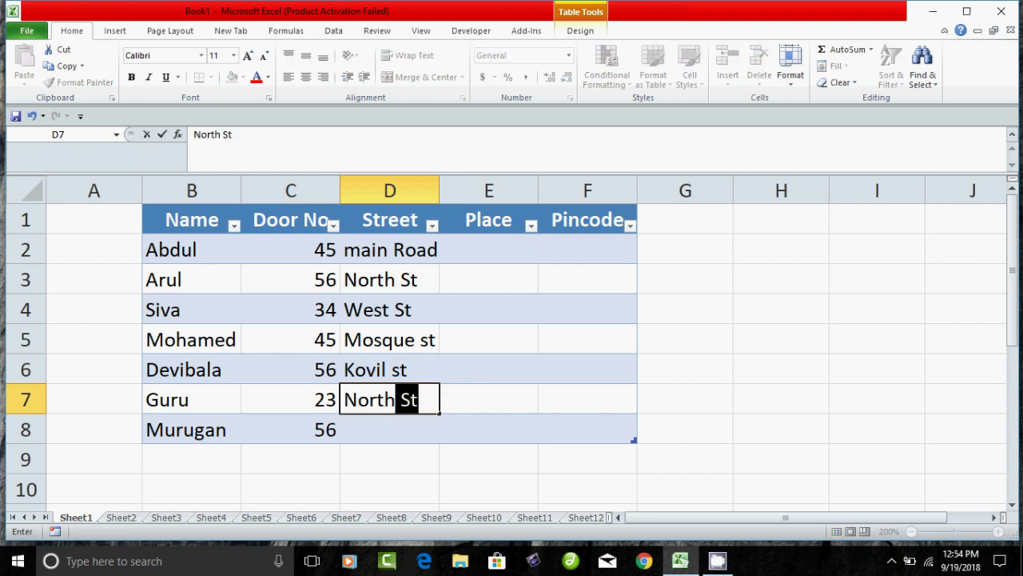
key("Return")
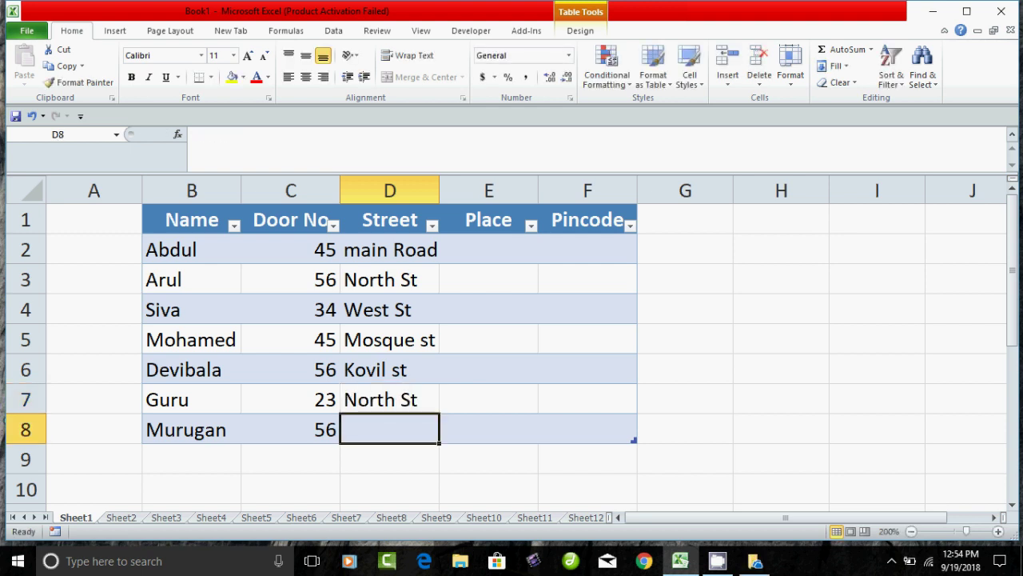
type("no")
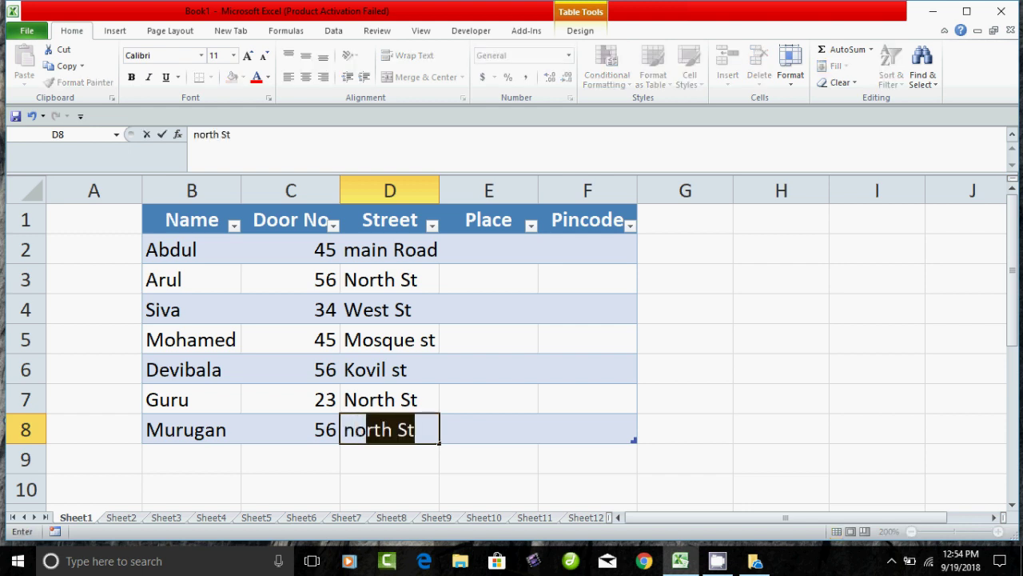
key("Return")
- Enter the first two people's towns in the Place column, one per cell in E2:E3
left_click(489, 249)
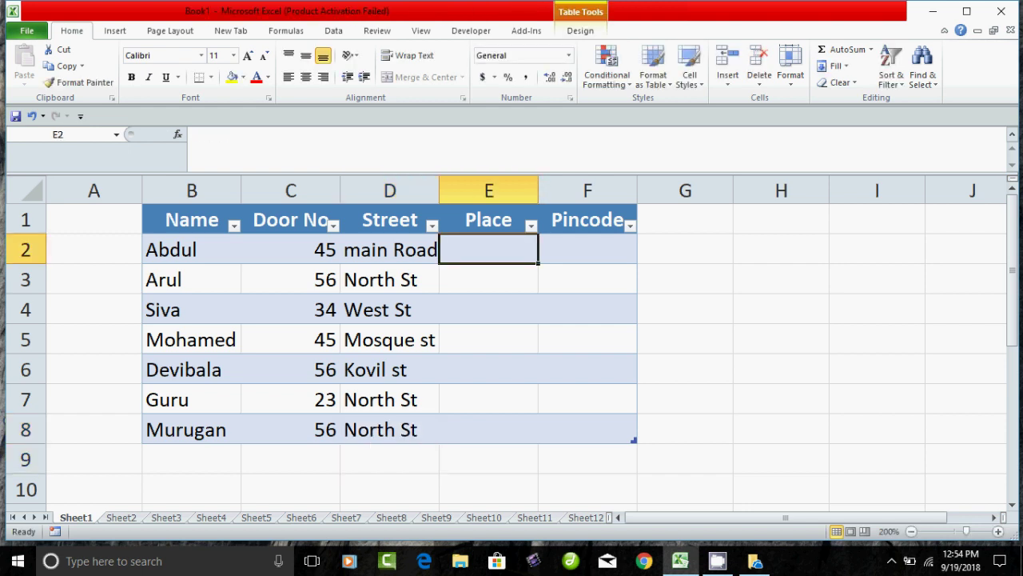
type("elara")
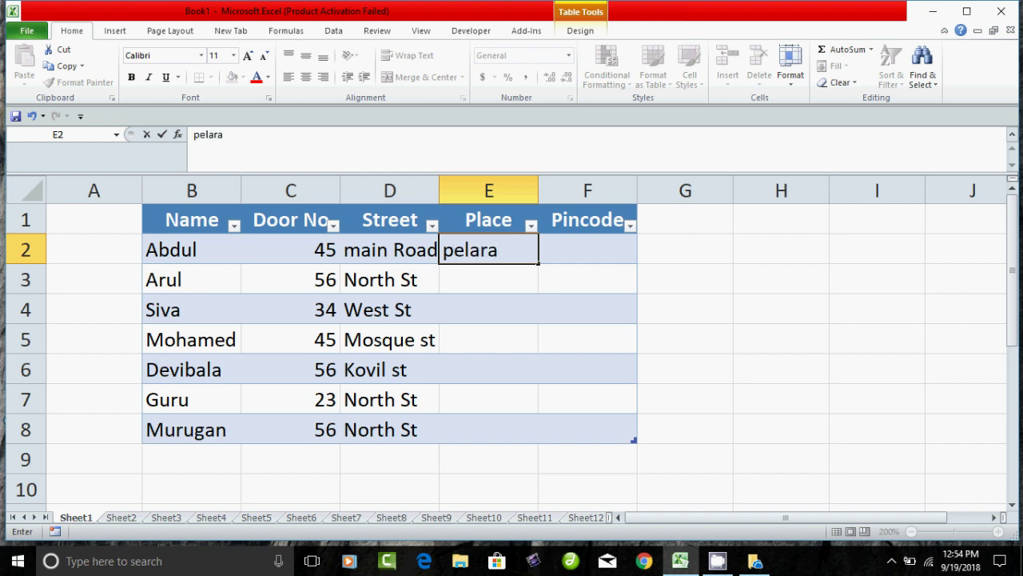
type("n")
key("BackSpace")
type("m")
key("Return")
type("koll")
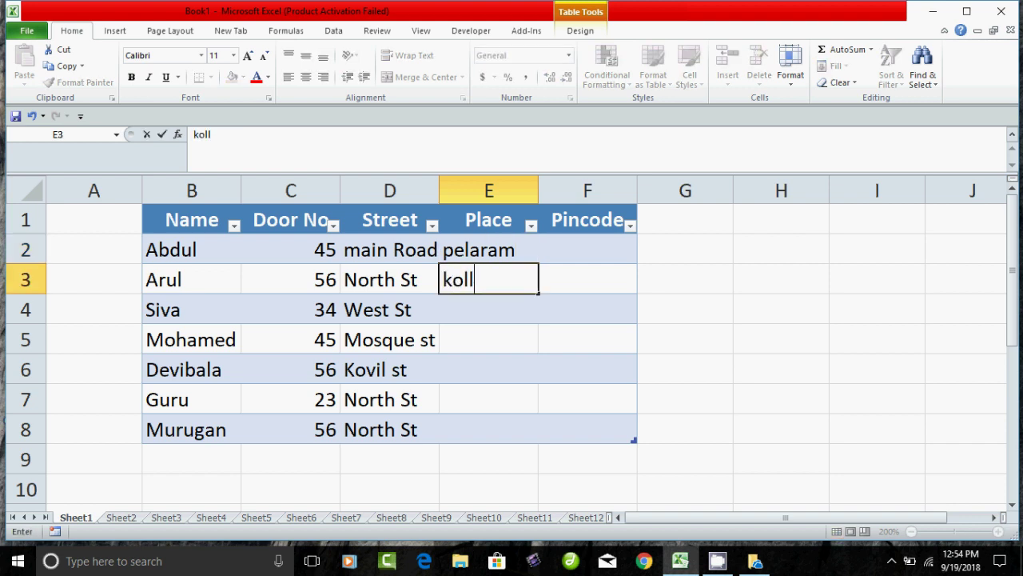
type("umangudi")
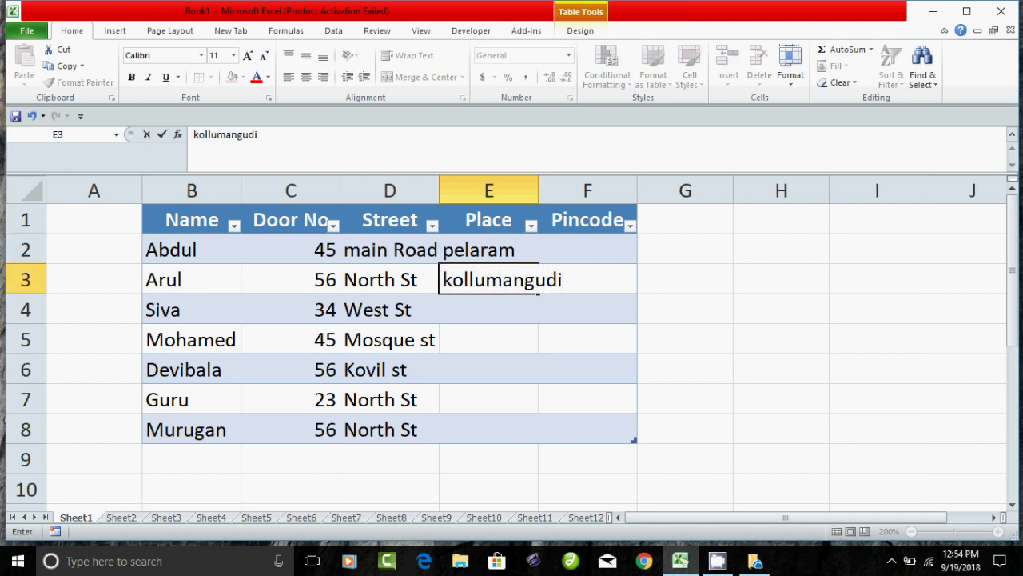
key("Return")
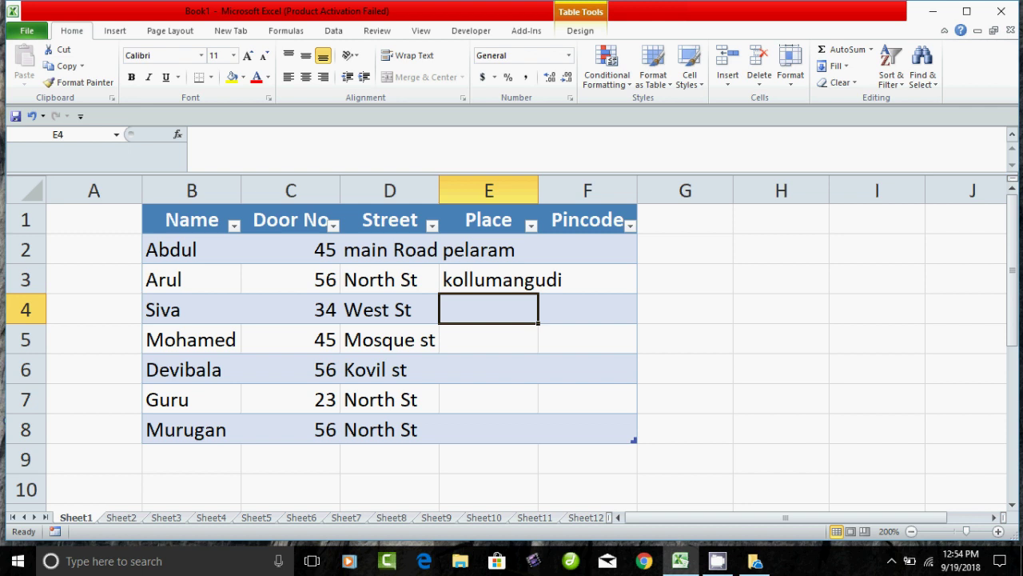
- Enter the third and fourth people's towns in the Place column, in E4 and E5
type("mayila")
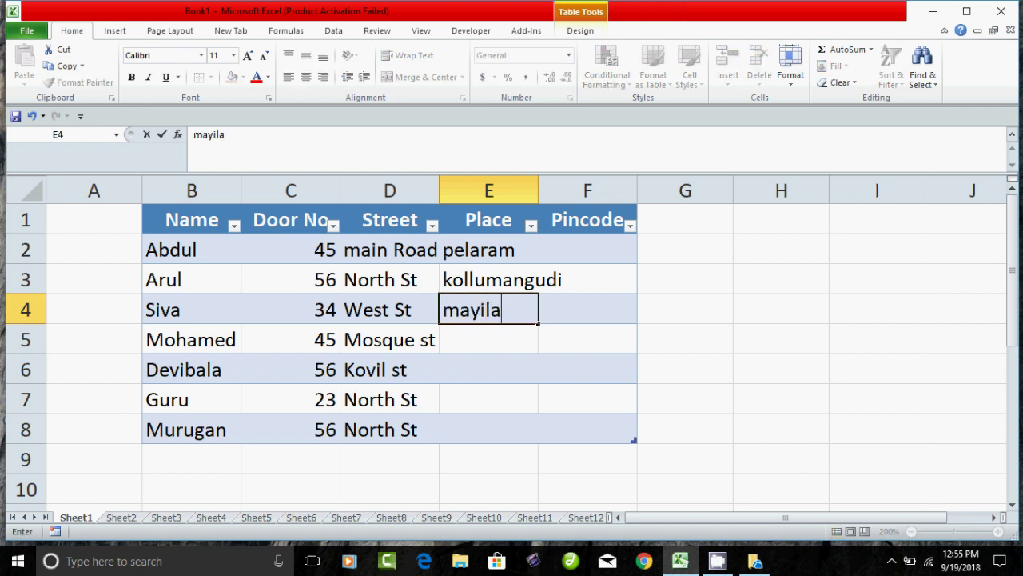
type("duthurai")
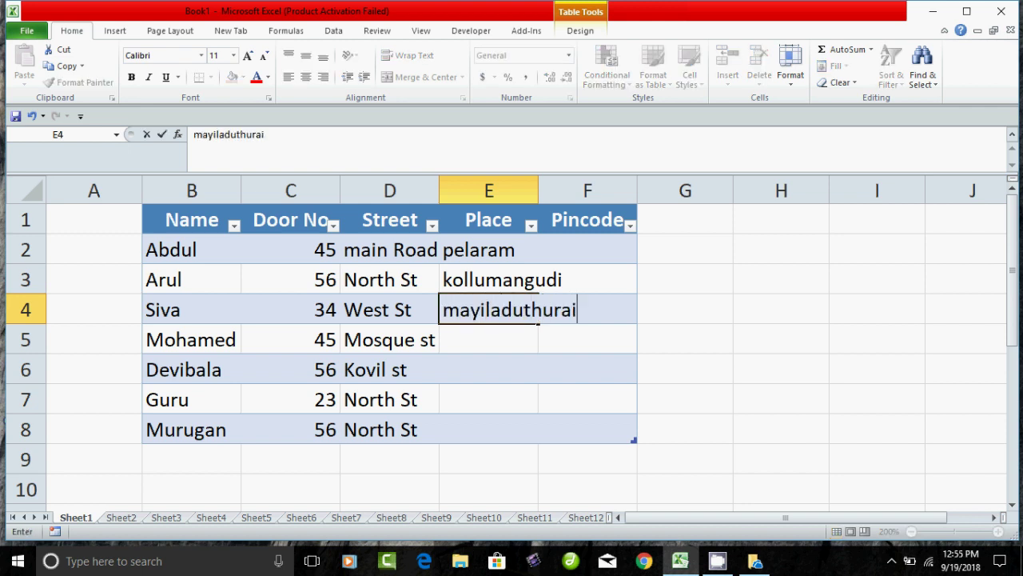
key("Return")
type("t")
key("BackSpace")
type("thiruvarur")
key("Return")
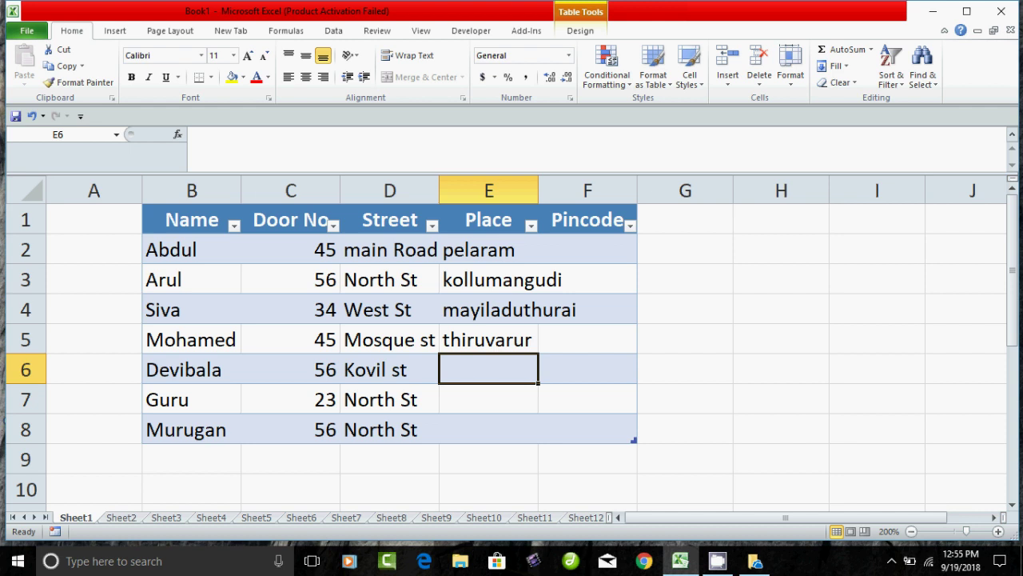
- Widen the Street and Place columns so their entries fit inside the cells
left_click(389, 219)
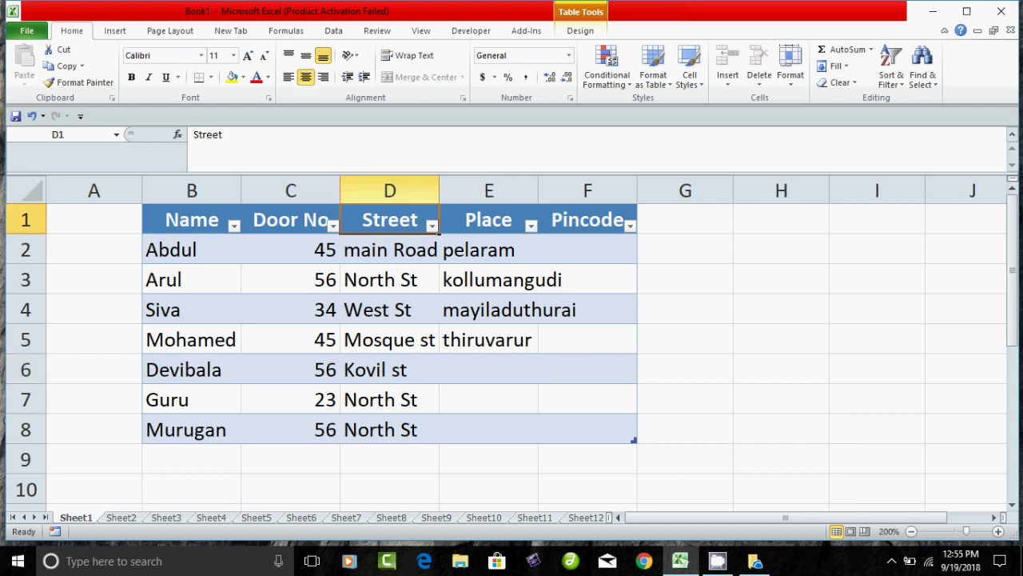
left_click_drag(439, 190, 463, 190)
left_click_drag(563, 191, 603, 190)
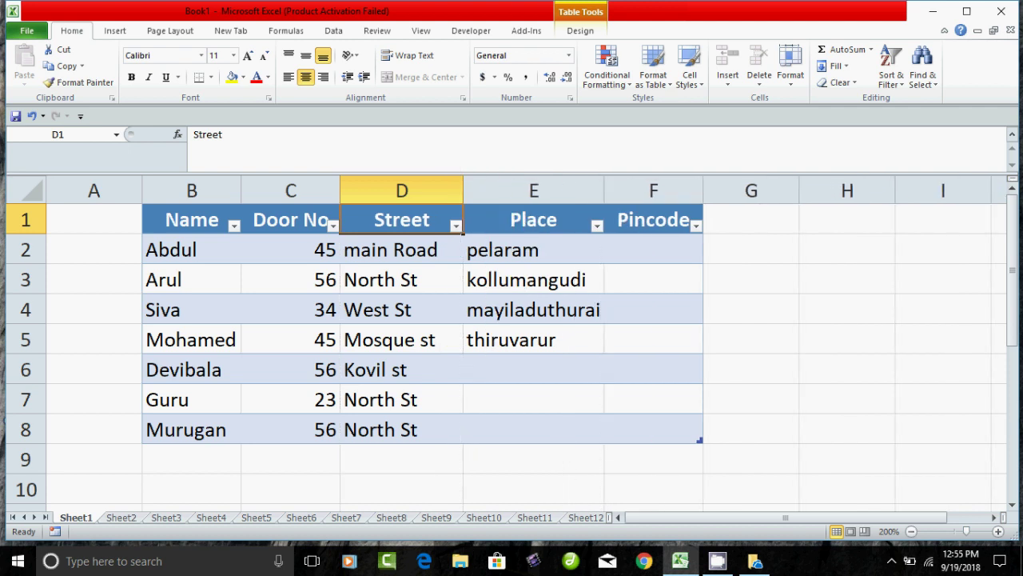
- Enter the last three people's towns in the Place column, one per cell in E6:E8
left_click(534, 370)
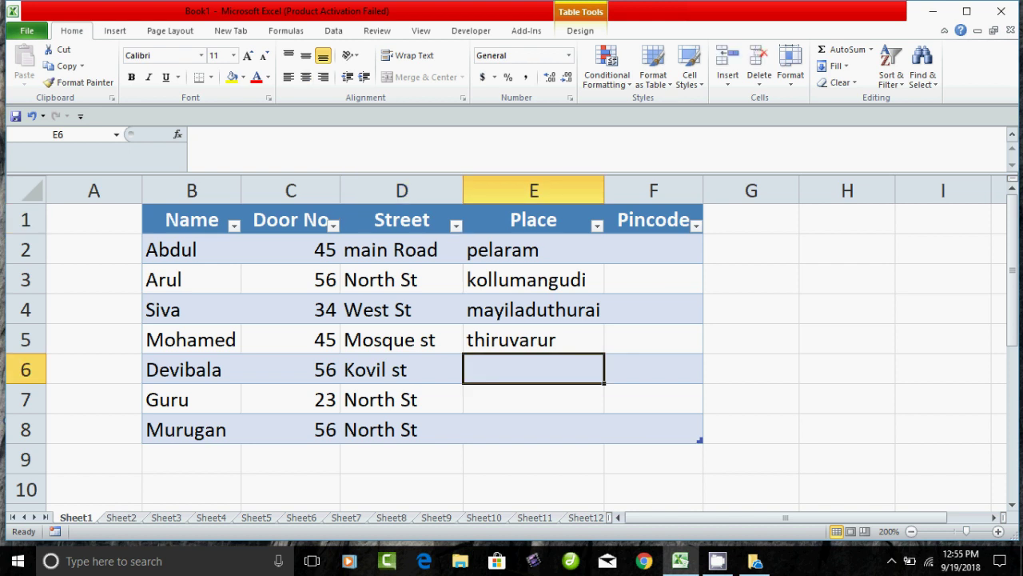
type("Ko")
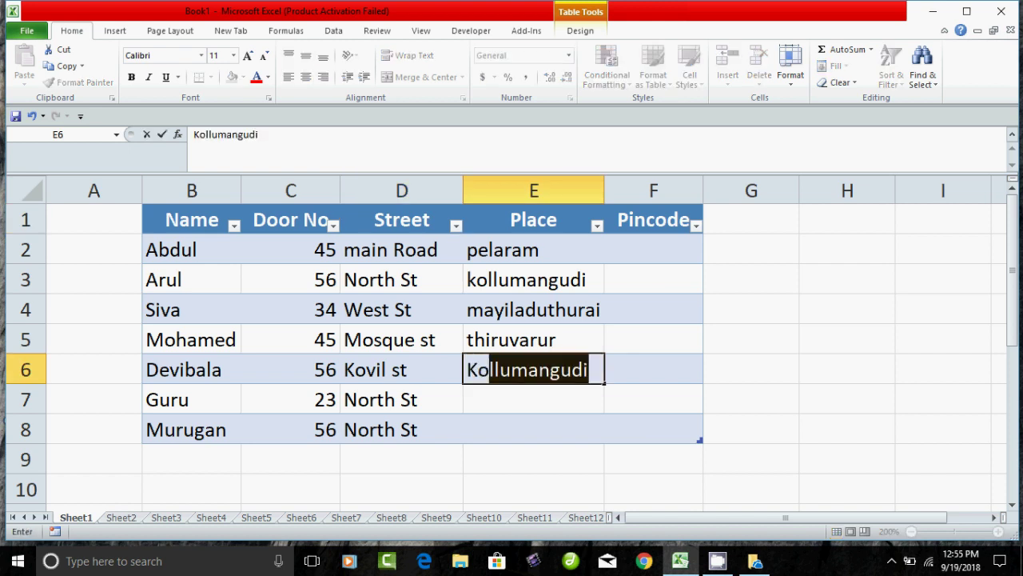
type("llapuram")
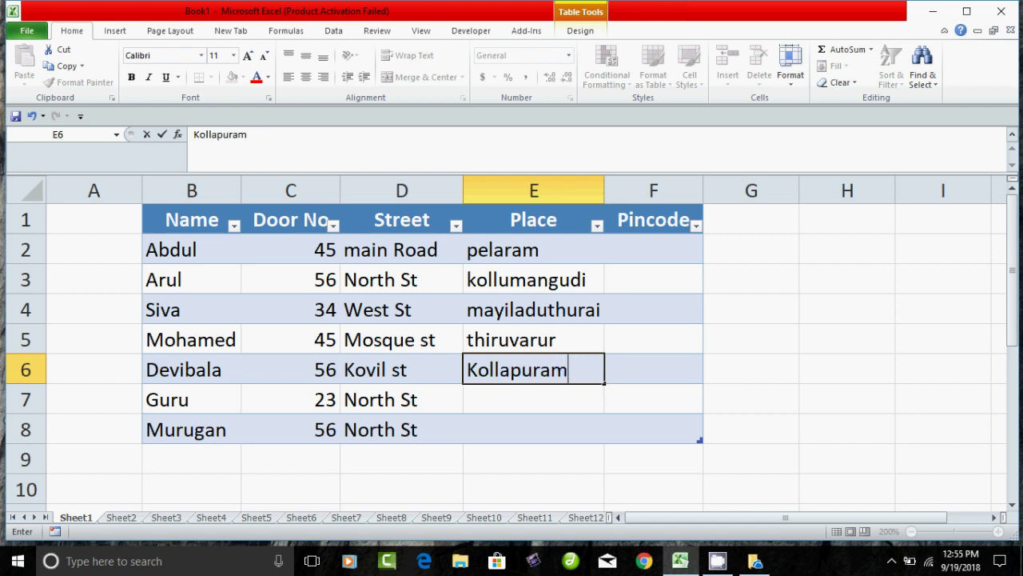
key("Return")
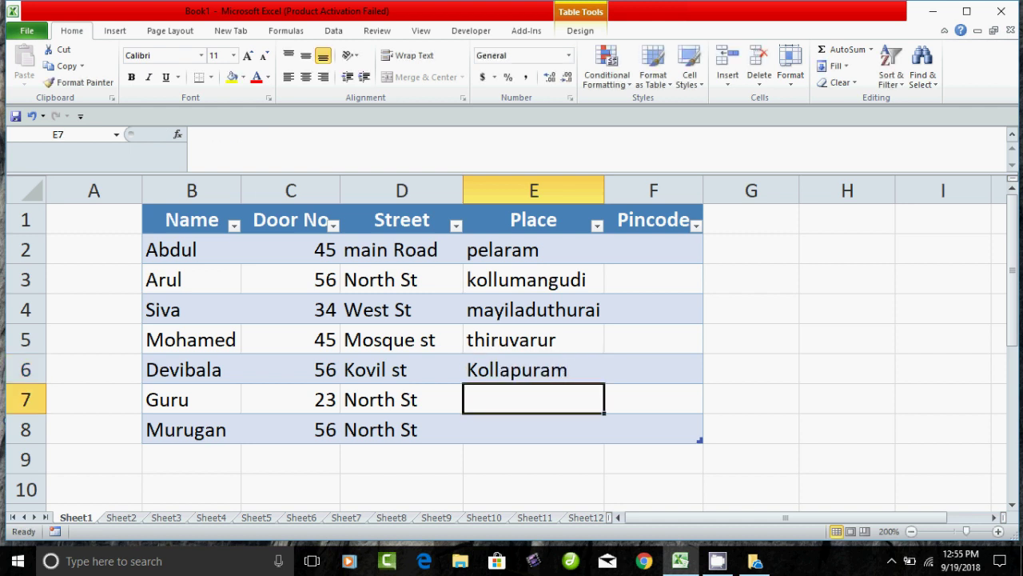
type("n")
key("BackSpace")
type("pa")
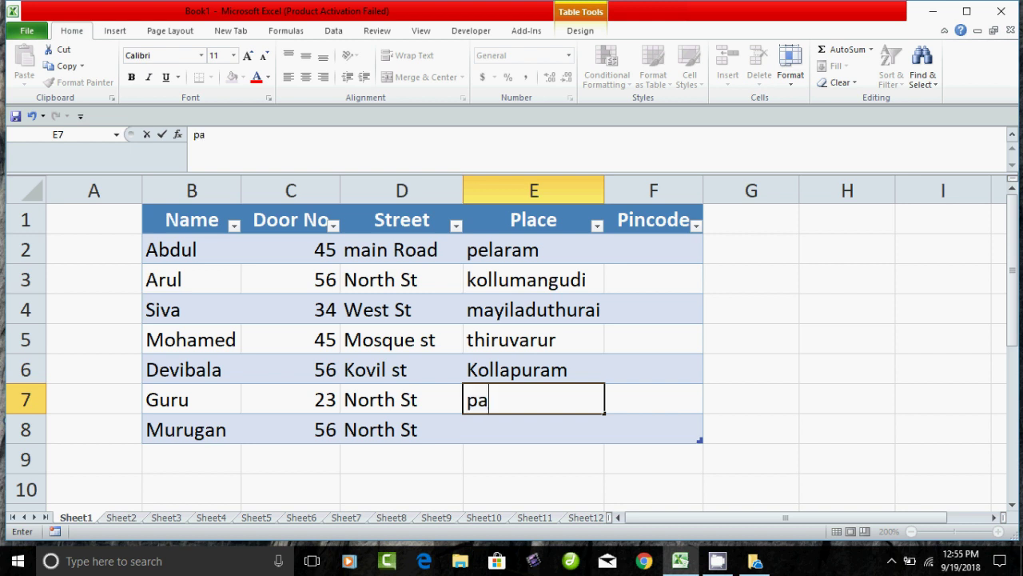
type("vai")
key("Return")
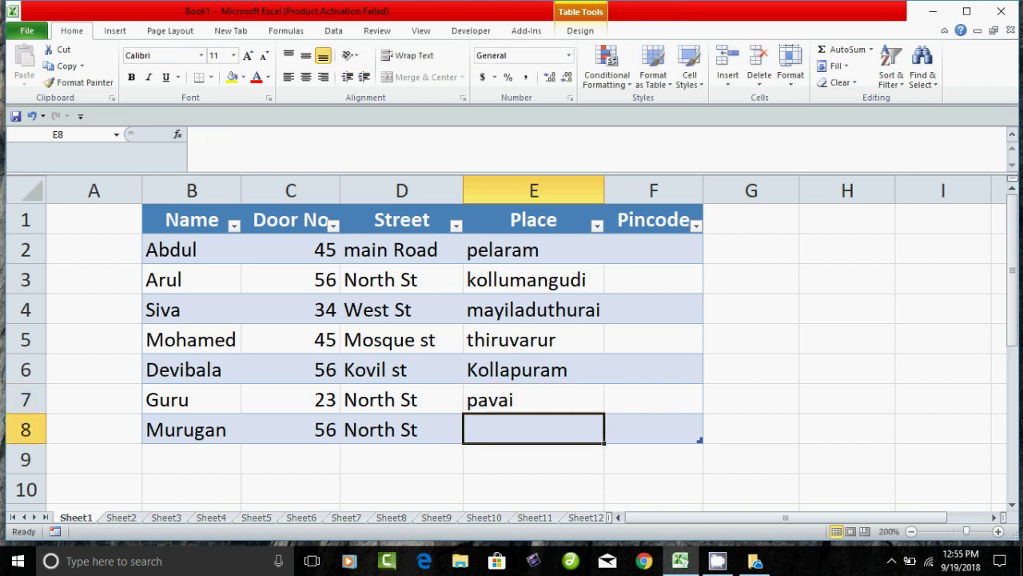
type("nannilam")
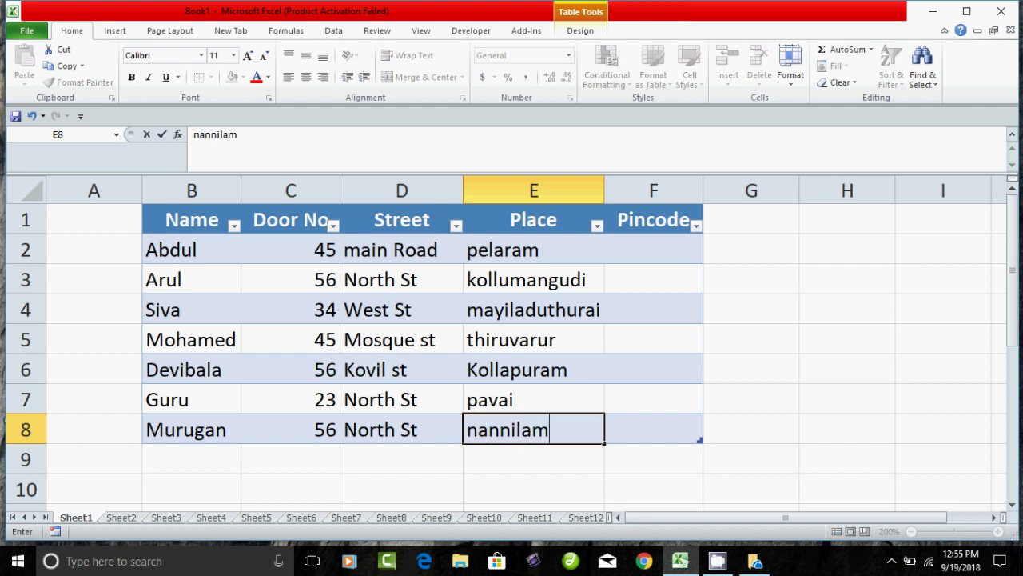
- Enter the first person's postal code in the Pincode column in F2, leaving the town in E2 intact
left_click(653, 249)
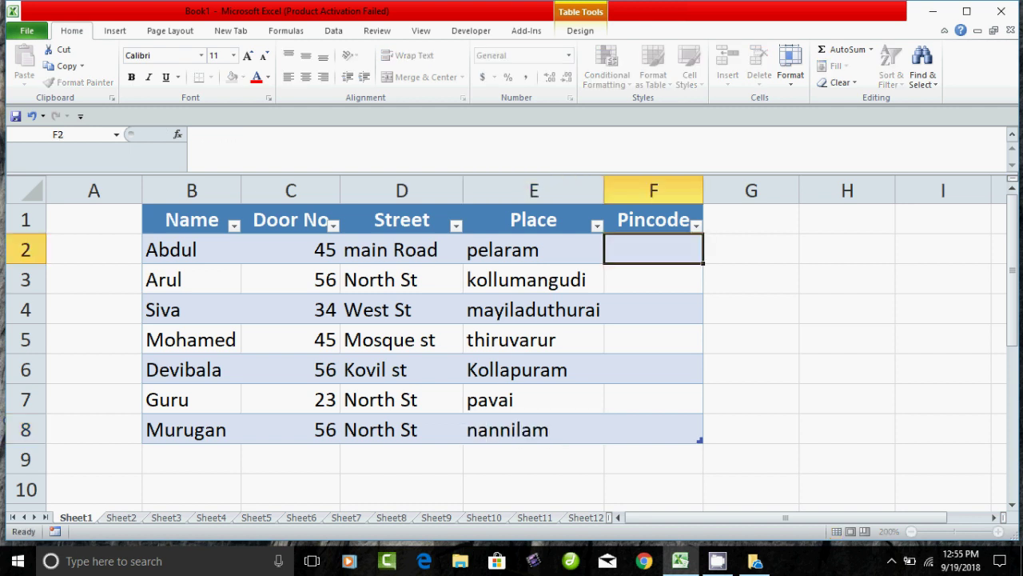
type("45454")
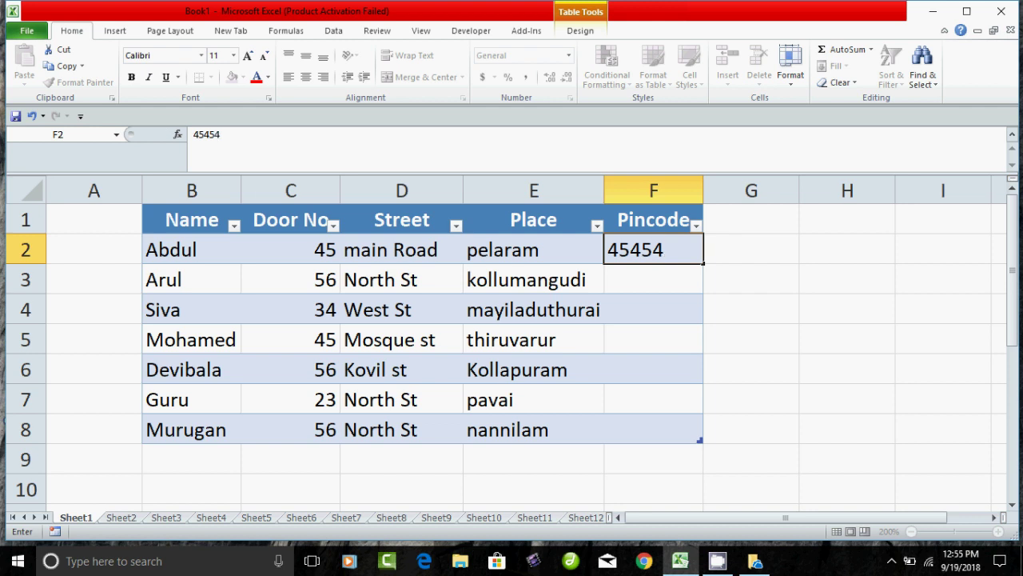
key("Left")
type("35")
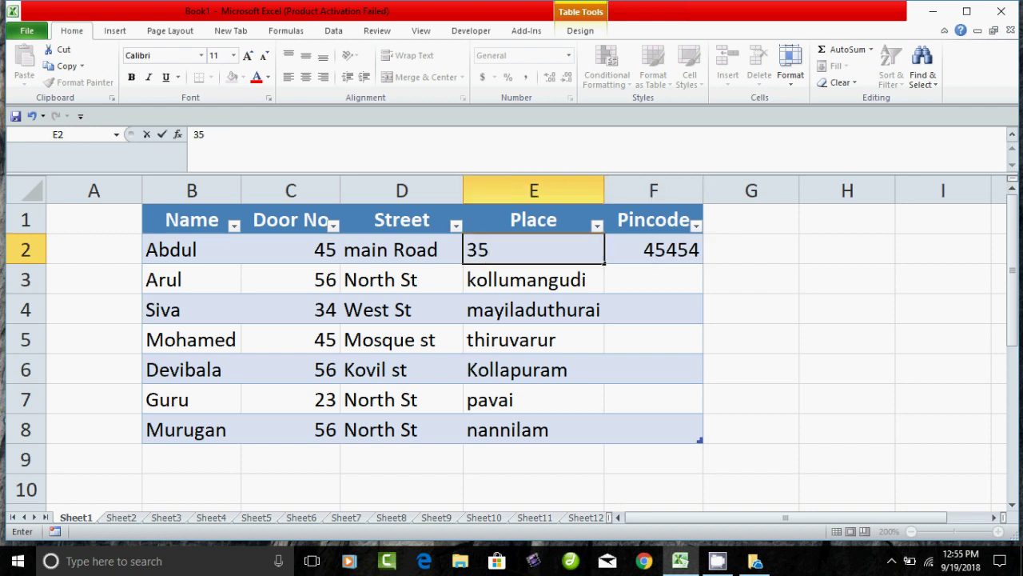
key("ctrl+z")
- Enter the second and third people's postal codes in the Pincode column, in F3 and F4
left_click(653, 279)
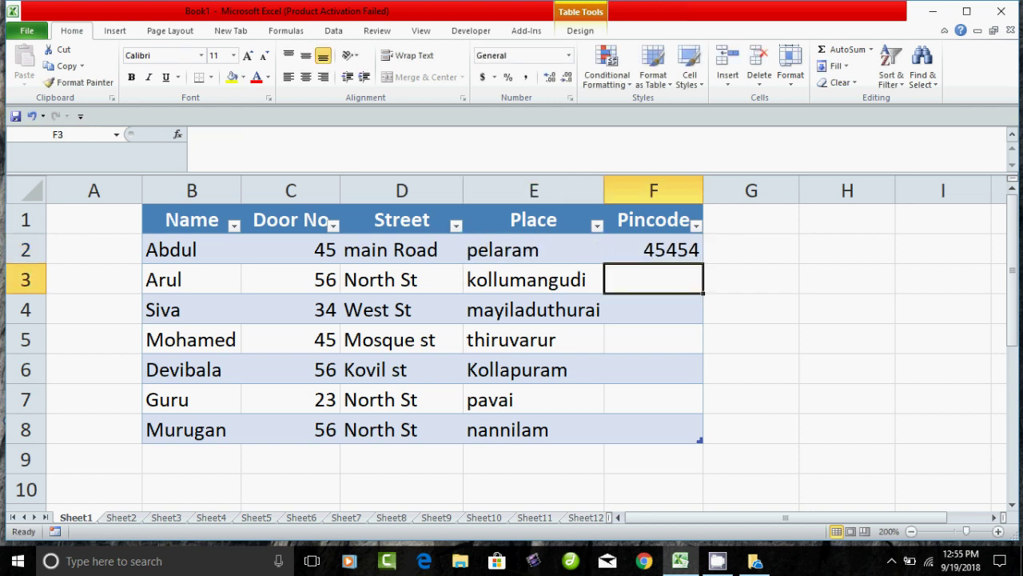
type("45678")
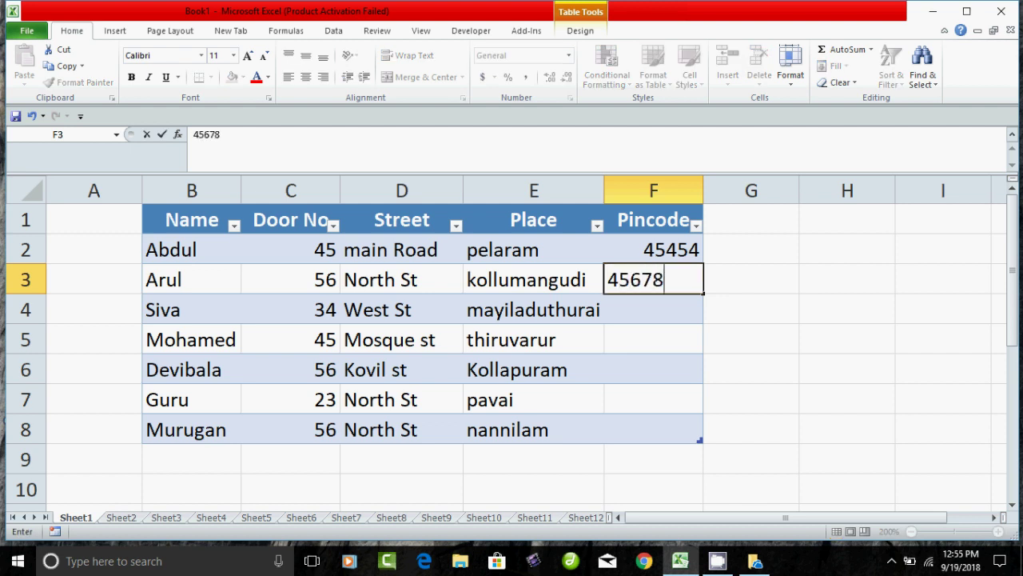
type("34")
key("Return")
type("56")
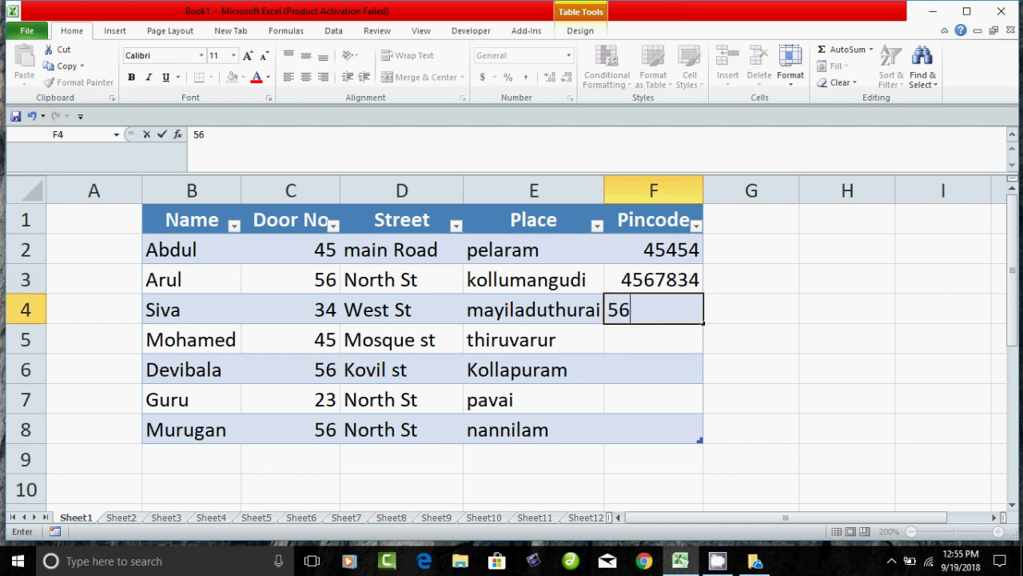
type("7894")
key("Return")
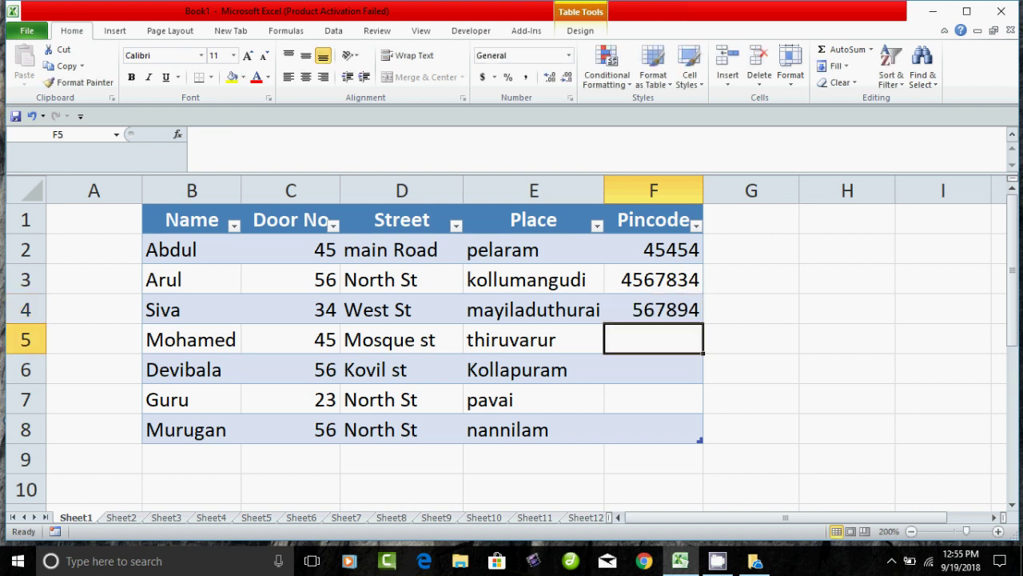
- Enter the last four people's postal codes in the Pincode column, one per cell in F5:F8
type("34567")
key("Return")
type("34567")
key("Return")
type("3456")
key("Return")
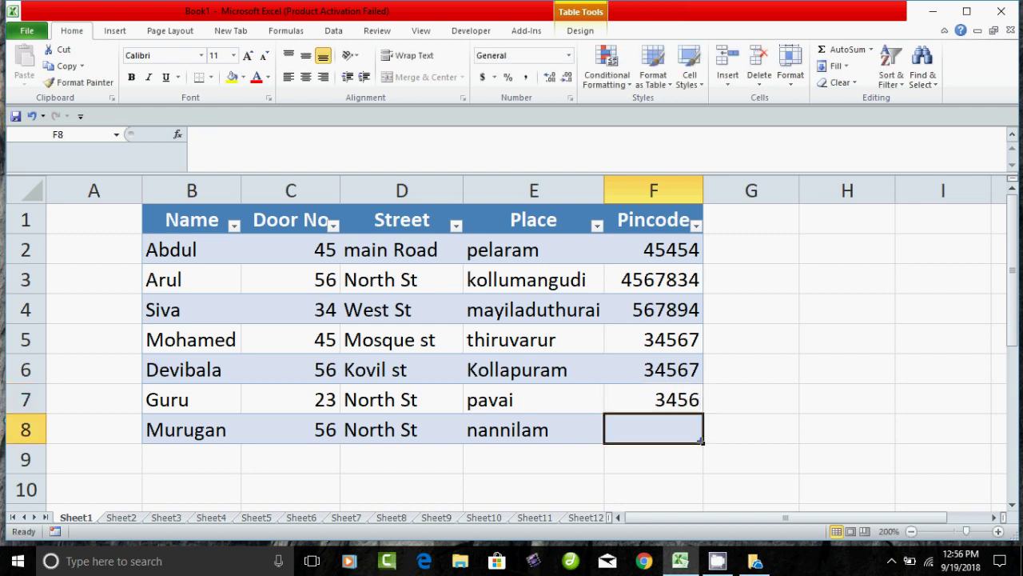
type("6789")
key("Return")
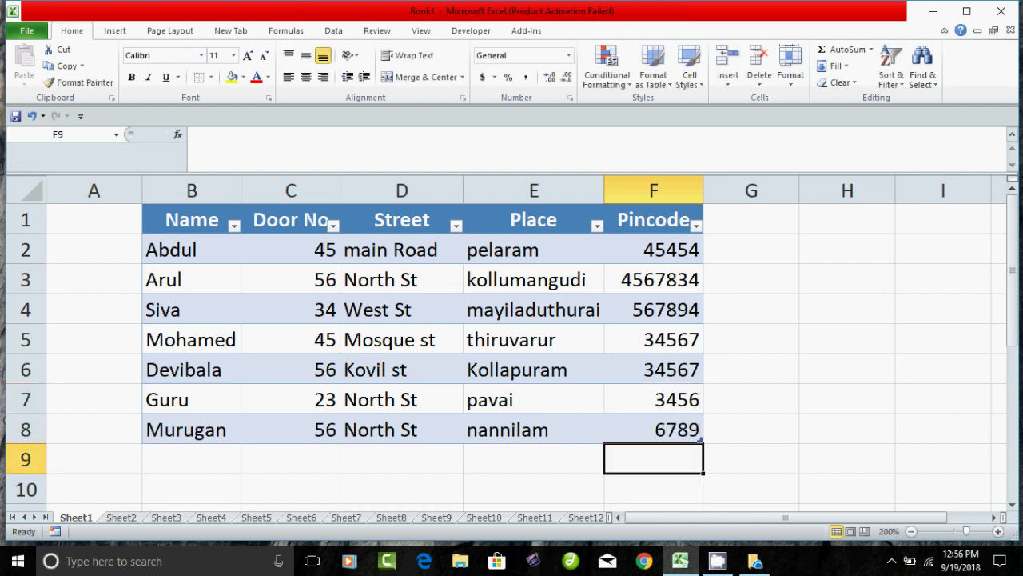
- Look up the description of the Table command while the address table B1:F8 is selected
left_click(290, 489)
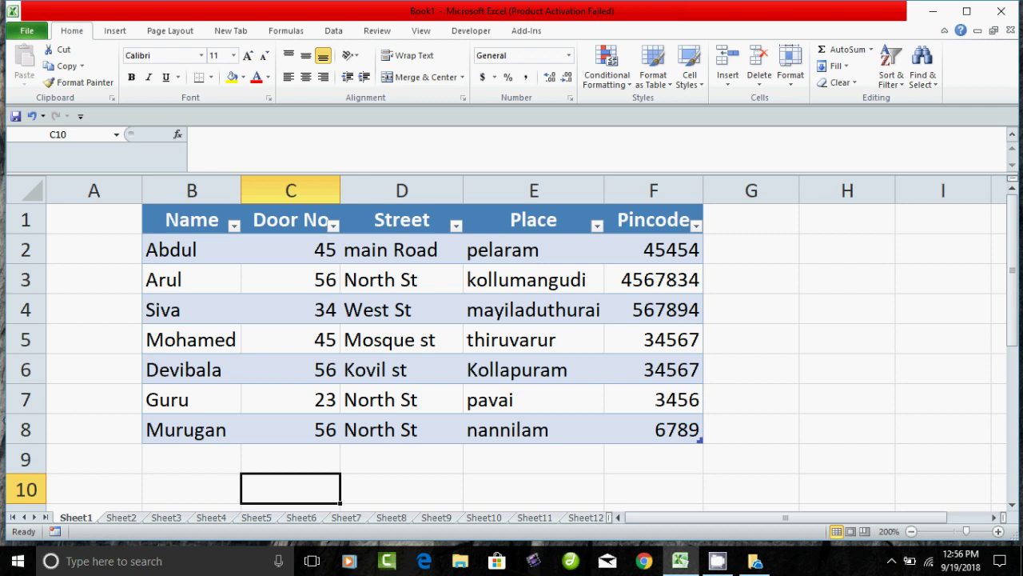
left_click_drag(192, 220, 654, 430)
left_click(114, 30)
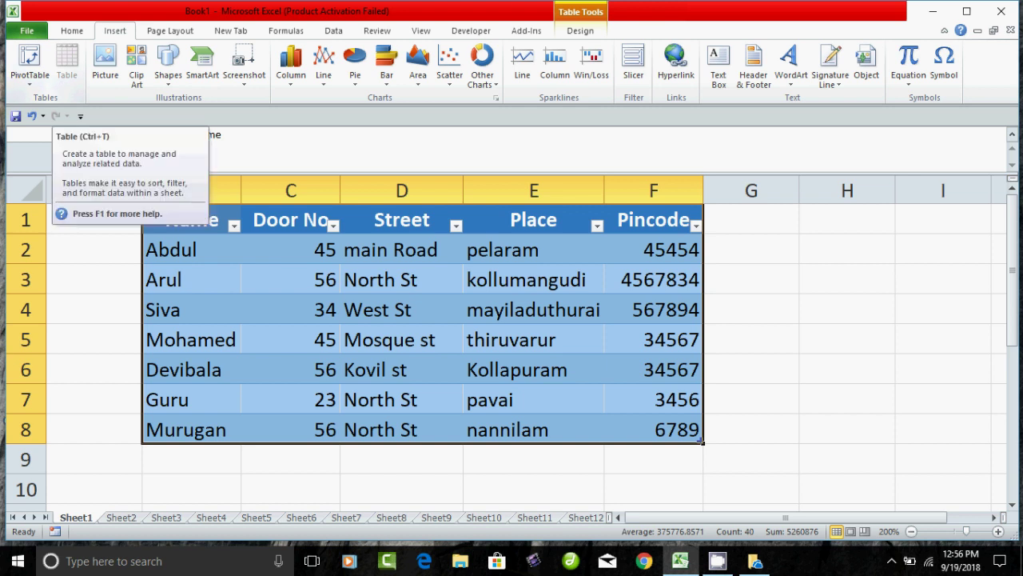
left_click(751, 279)
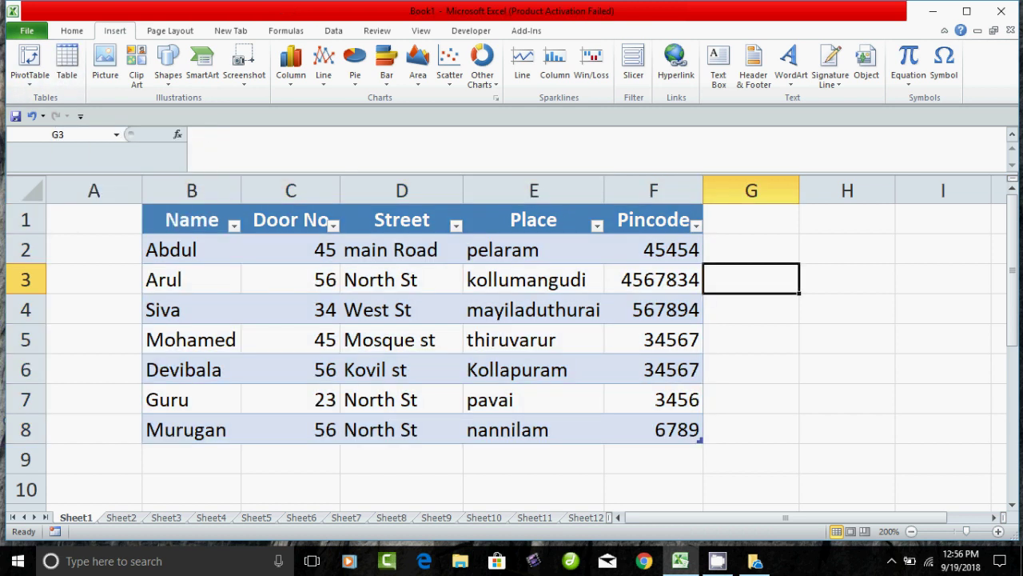
- Review the table's header cells, the Name and Door No entries, and the whole range B1:F8
left_click(191, 219)
left_click(290, 219)
left_click(401, 219)
left_click(533, 219)
left_click(653, 219)
left_click_drag(191, 249, 192, 429)
left_click_drag(290, 250, 290, 429)
left_click_drag(192, 219, 653, 429)
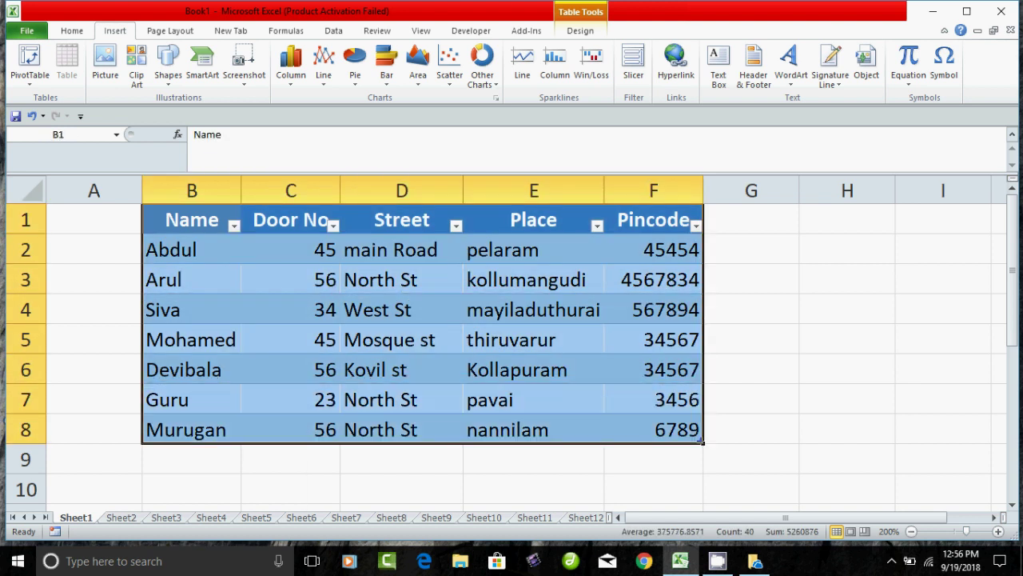
left_click(534, 339)
left_click(290, 279)
left_click(191, 249)
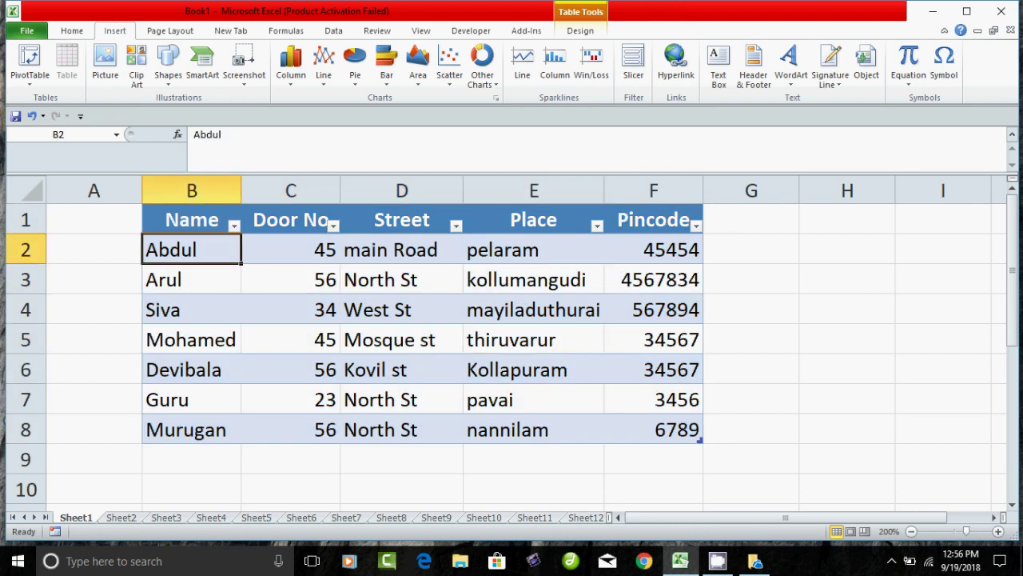
- Apply the blue Medium table style with a blue header and shaded rows to the address table
left_click(581, 31)
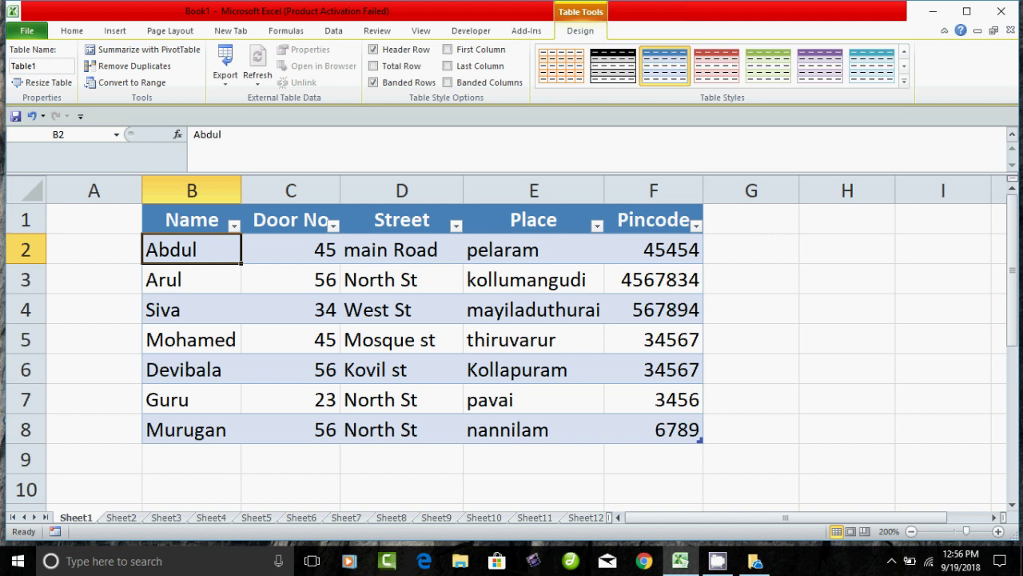
left_click_drag(192, 219, 653, 429)
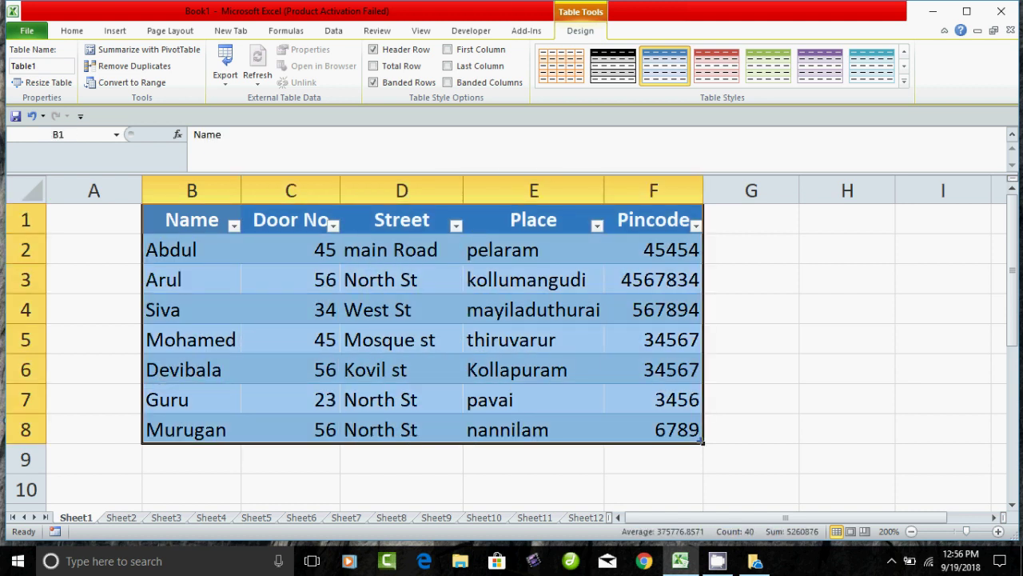
left_click(904, 81)
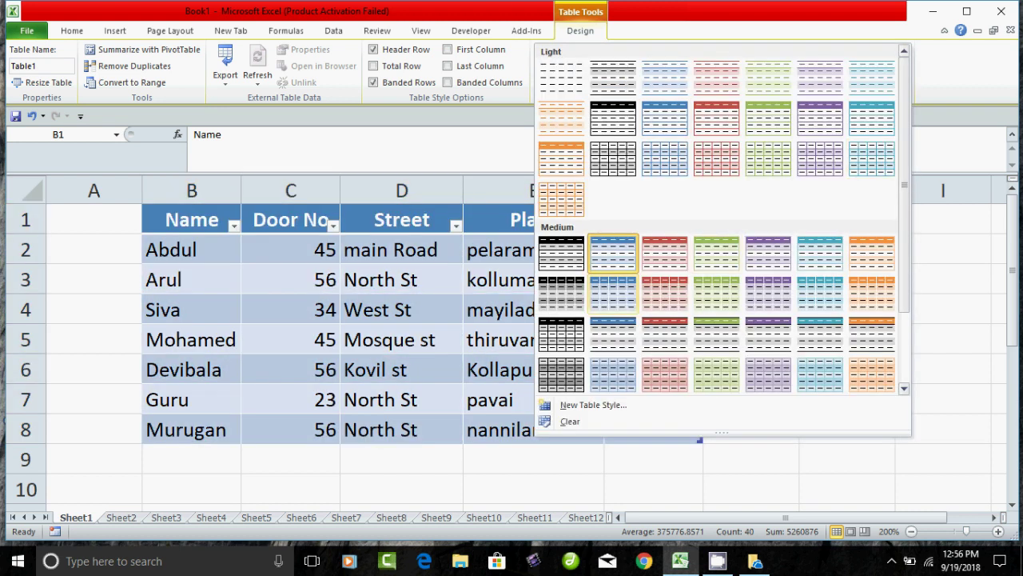
left_click(613, 295)
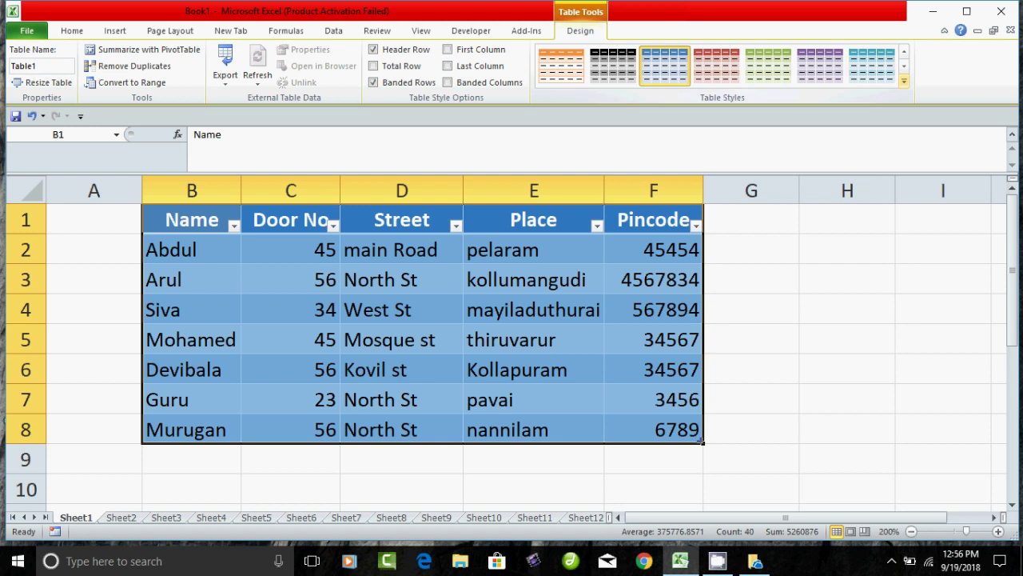
- Apply the Light table style with a solid purple header and thin row lines to the address table
left_click(904, 81)
left_click(818, 118)
left_click(846, 398)
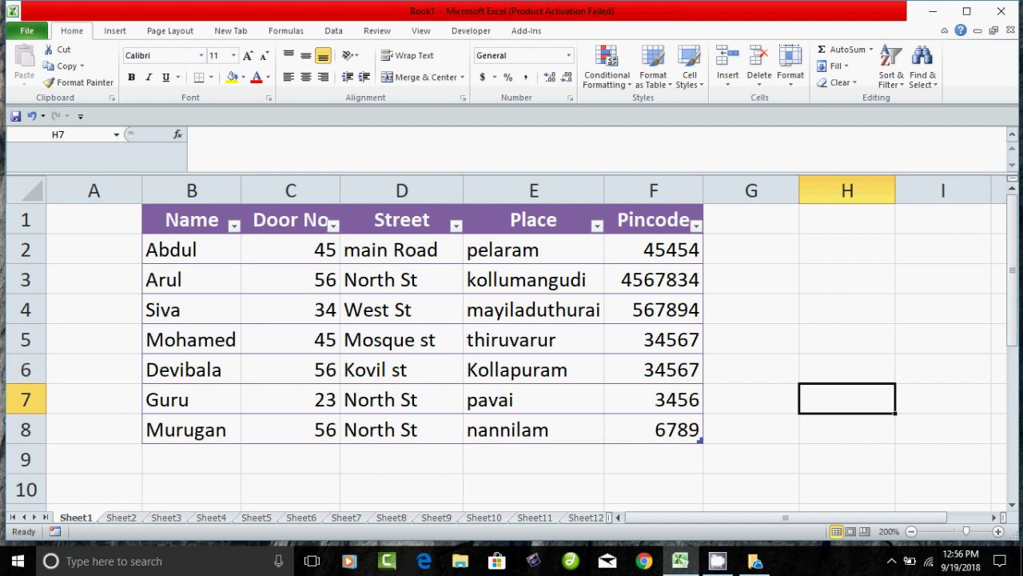
- Center the entries in the table's data cells B2:F8 horizontally
left_click_drag(192, 250, 654, 429)
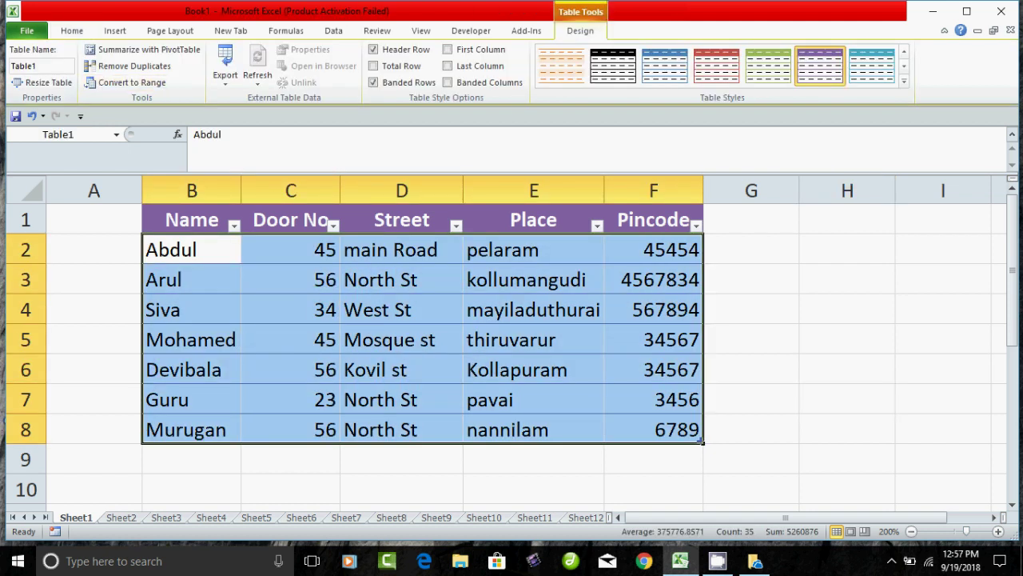
left_click(71, 30)
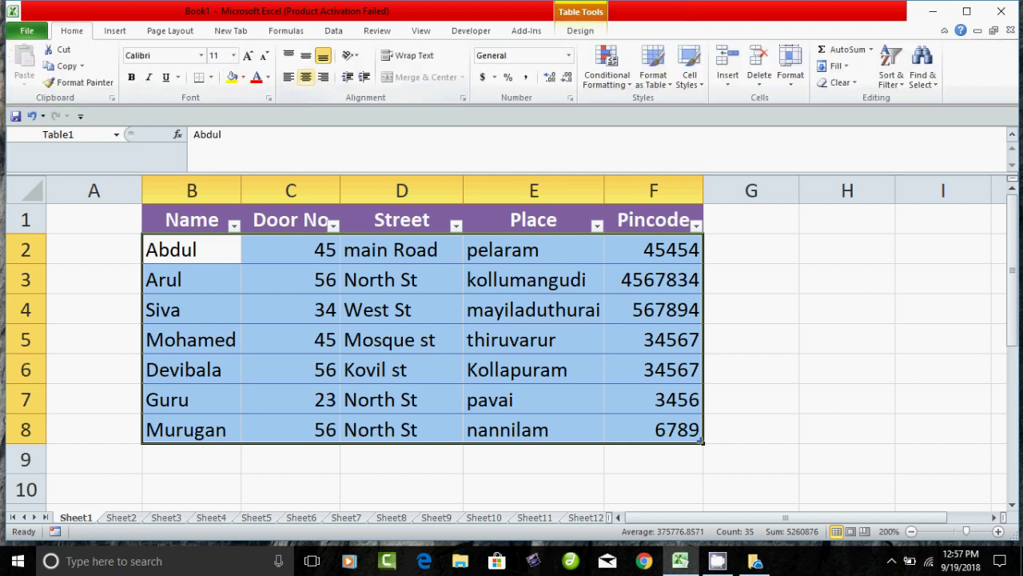
left_click(306, 77)
left_click(290, 488)
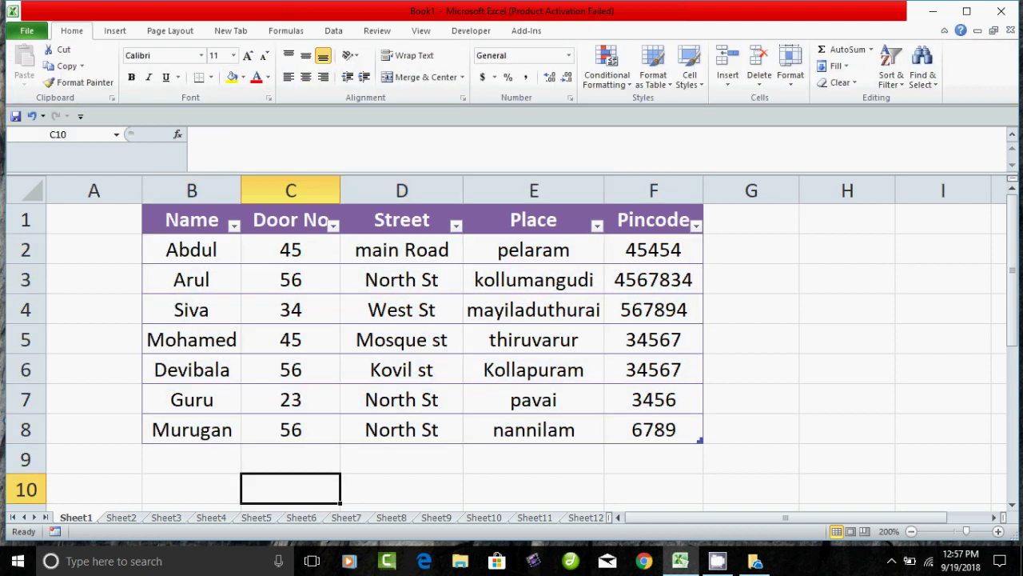
- Apply the aqua Light table style with cell borders and banded rows to the whole address table
left_click_drag(192, 220, 701, 440)
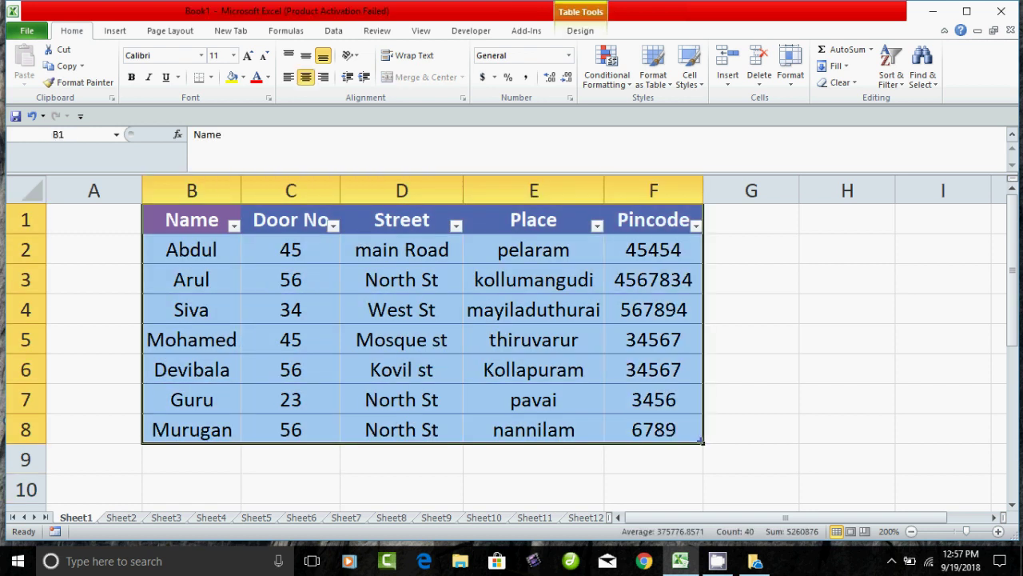
left_click(580, 30)
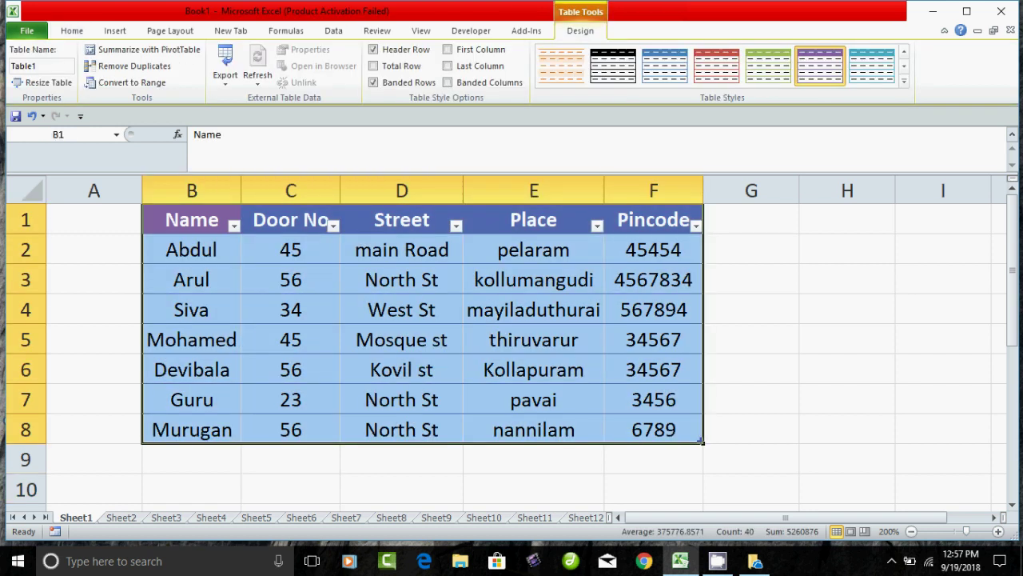
left_click(903, 81)
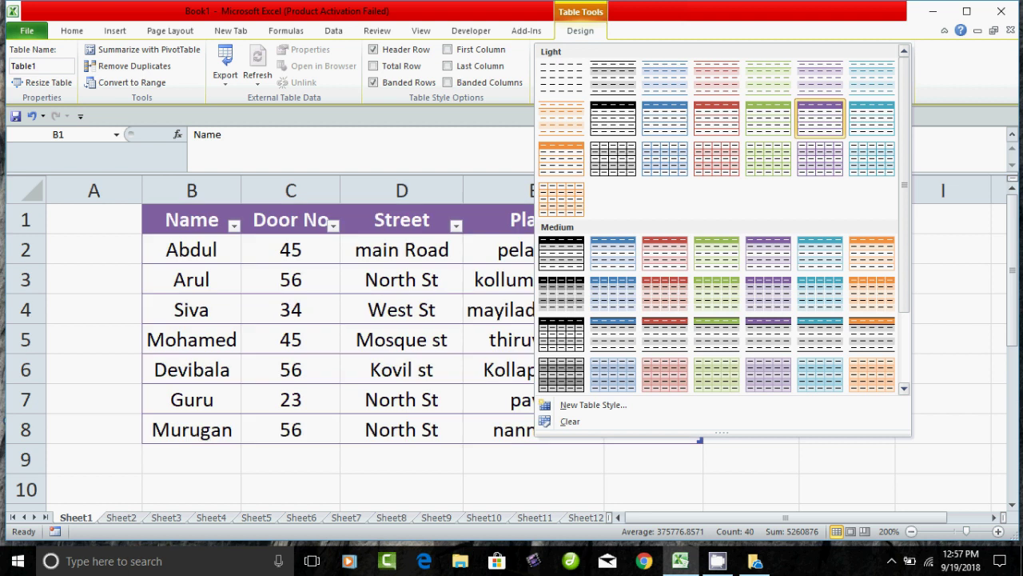
left_click(872, 158)
left_click(751, 399)
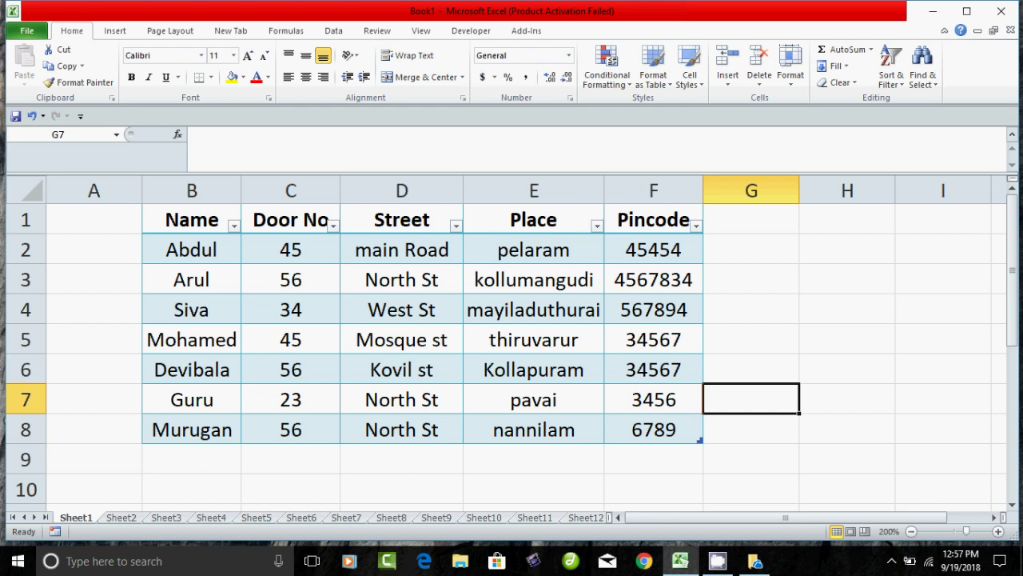
- Filter the Street column with an Equals text filter set to "north st"
left_click(455, 226)
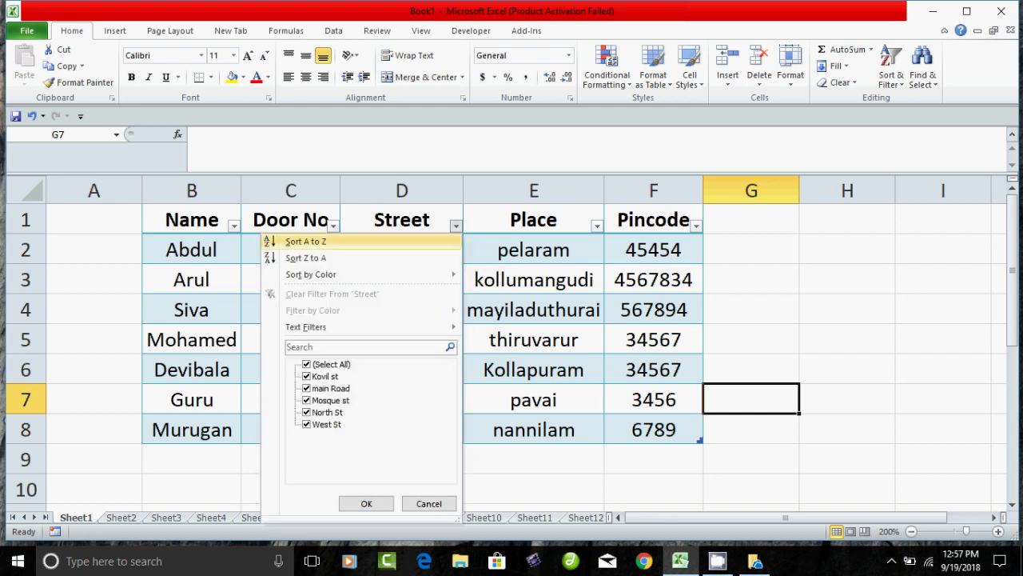
mouse_move(306, 326)
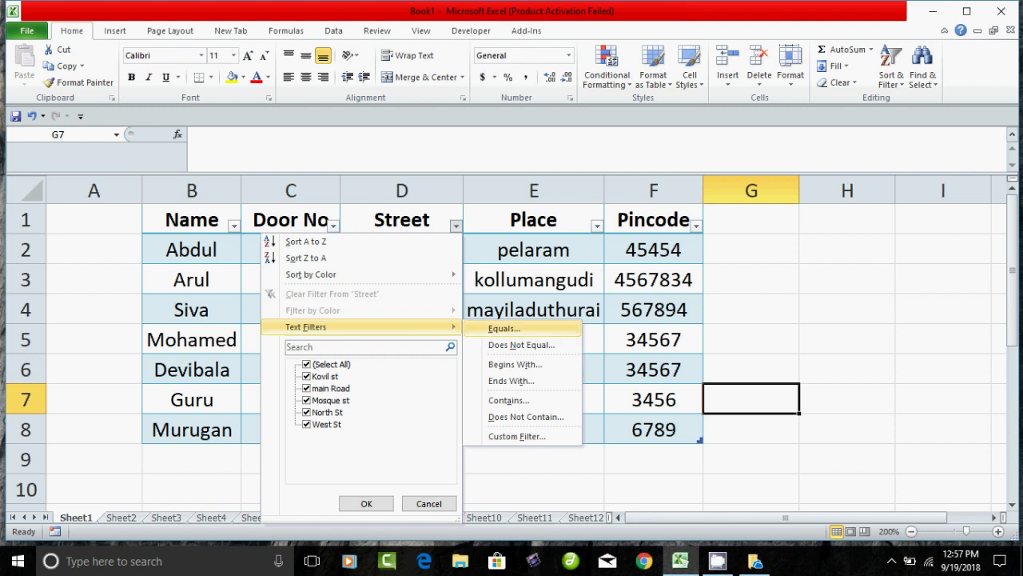
left_click(504, 327)
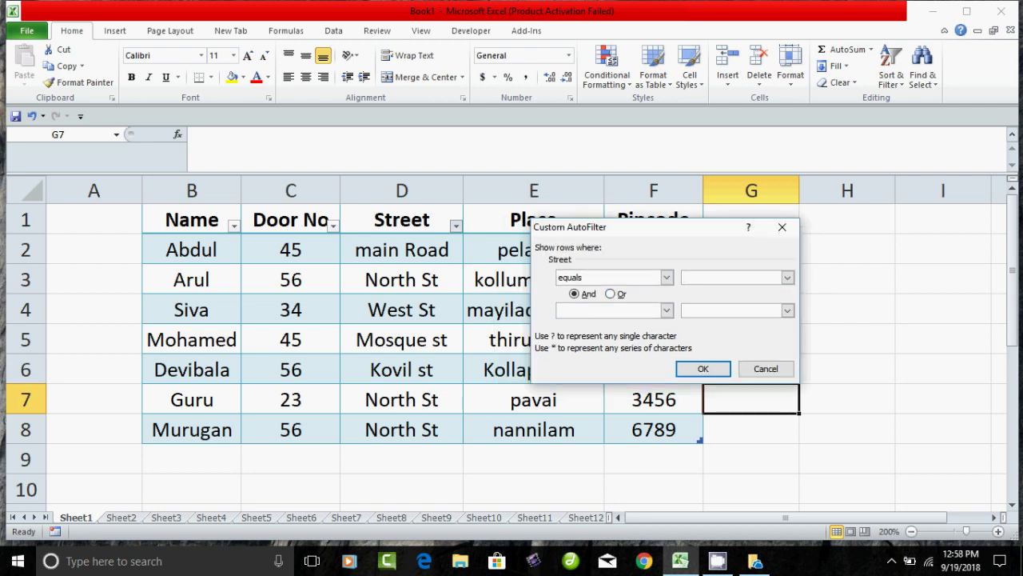
type("north st")
key("Return")
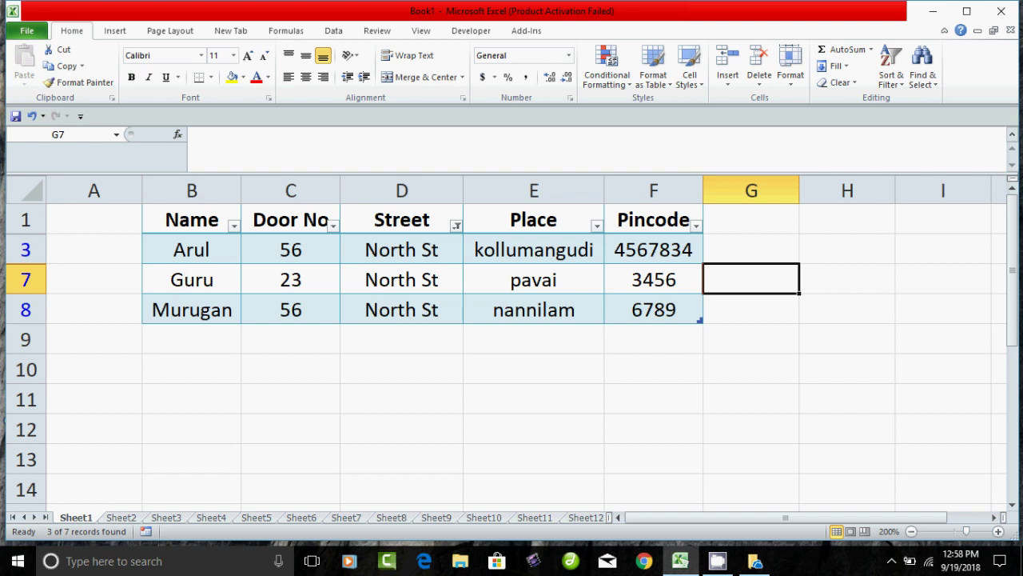
- Show all rows again by selecting every value in the Street column's filter
left_click(455, 226)
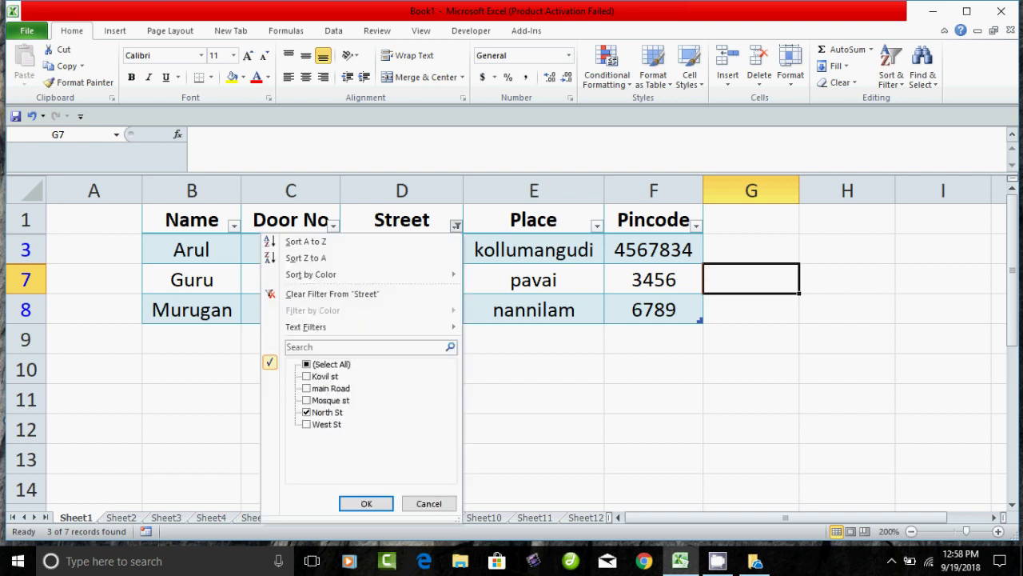
left_click(306, 364)
left_click(366, 503)
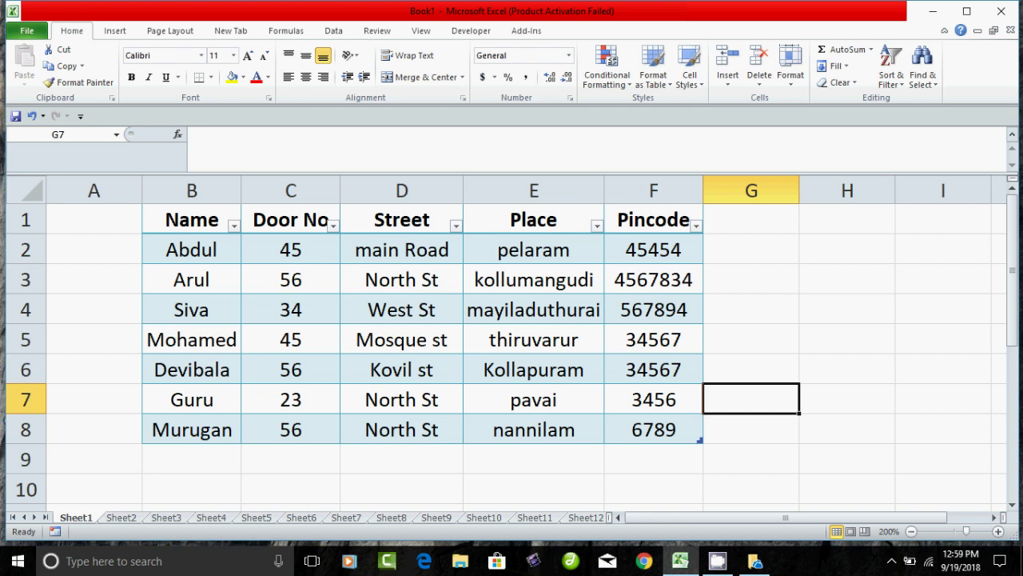
- Filter the Name column with a Begins With text filter set to "a"
left_click(191, 250)
left_click(191, 279)
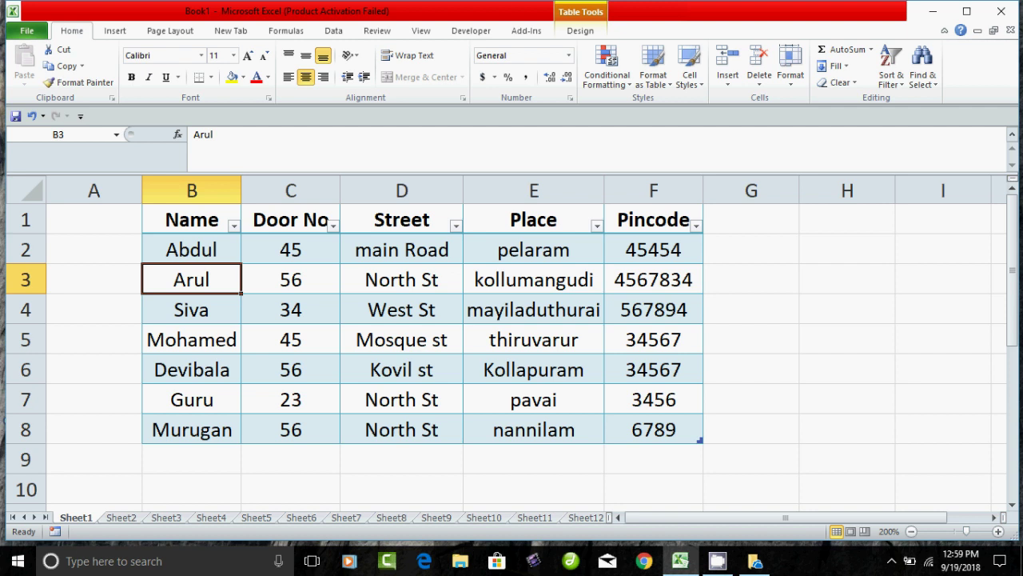
left_click(233, 225)
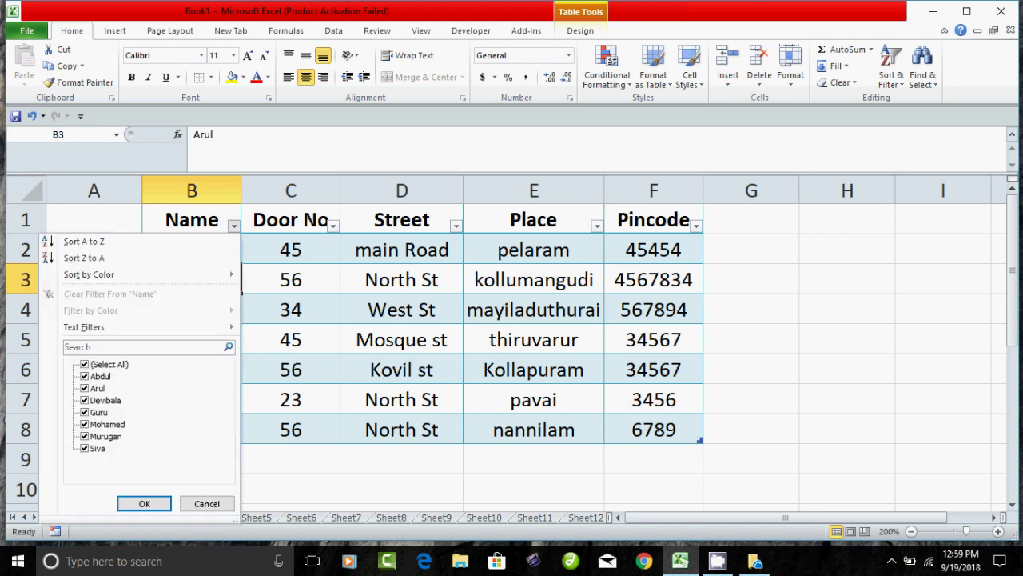
mouse_move(120, 327)
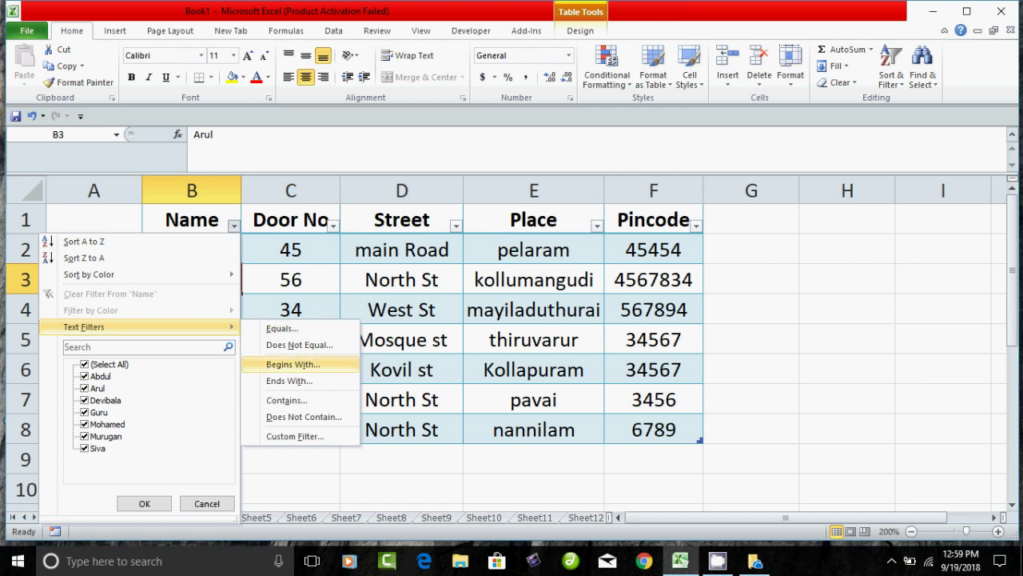
left_click(293, 364)
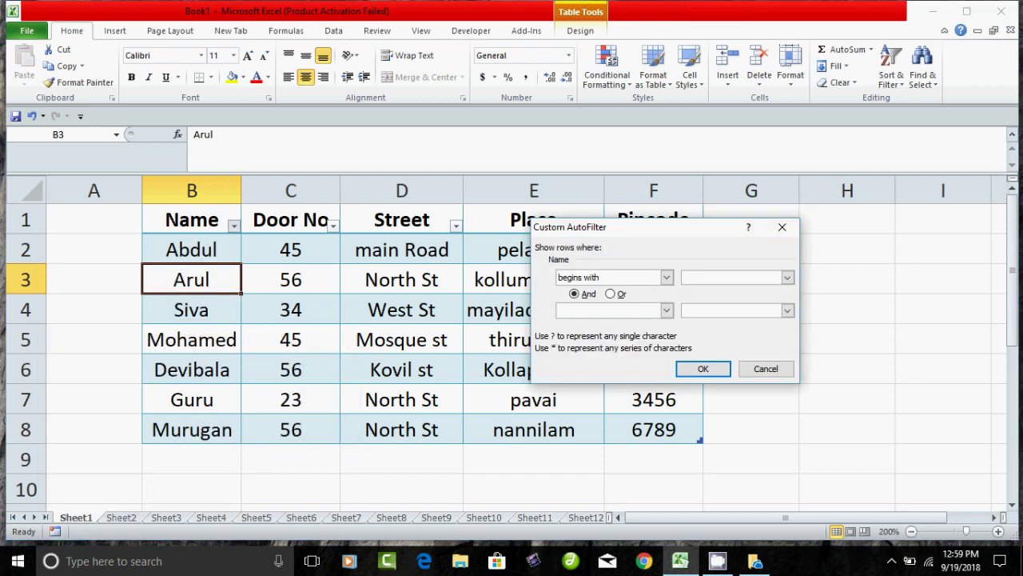
type("a")
key("Return")
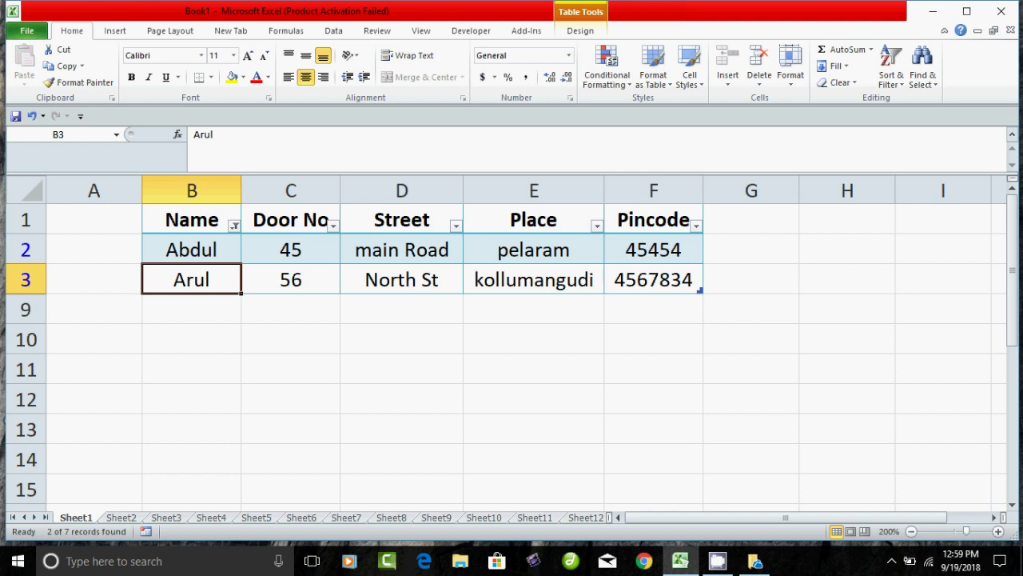
- Show all rows again by selecting every value in the Name column's filter
key("alt+shift+Down")
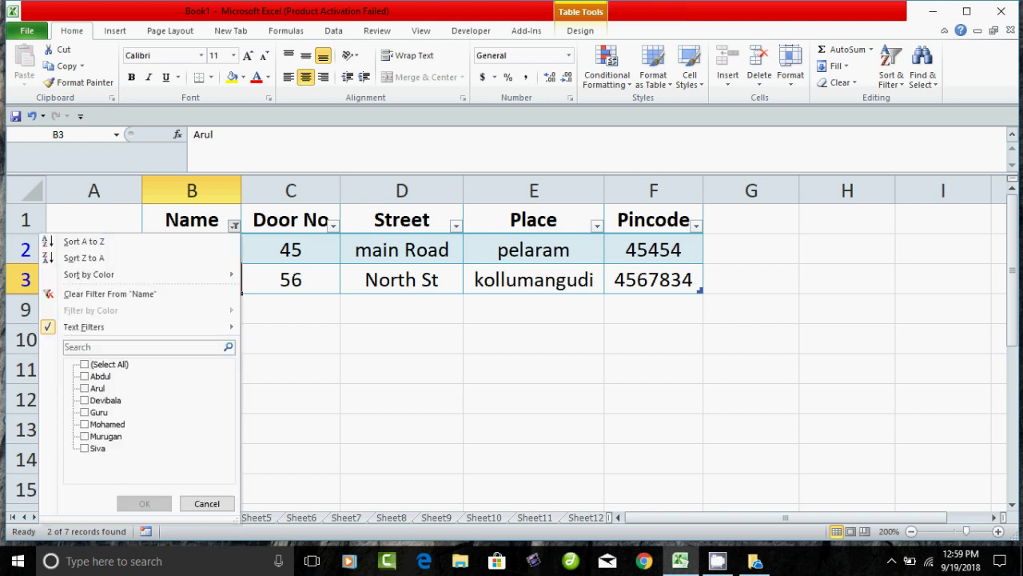
left_click(85, 364)
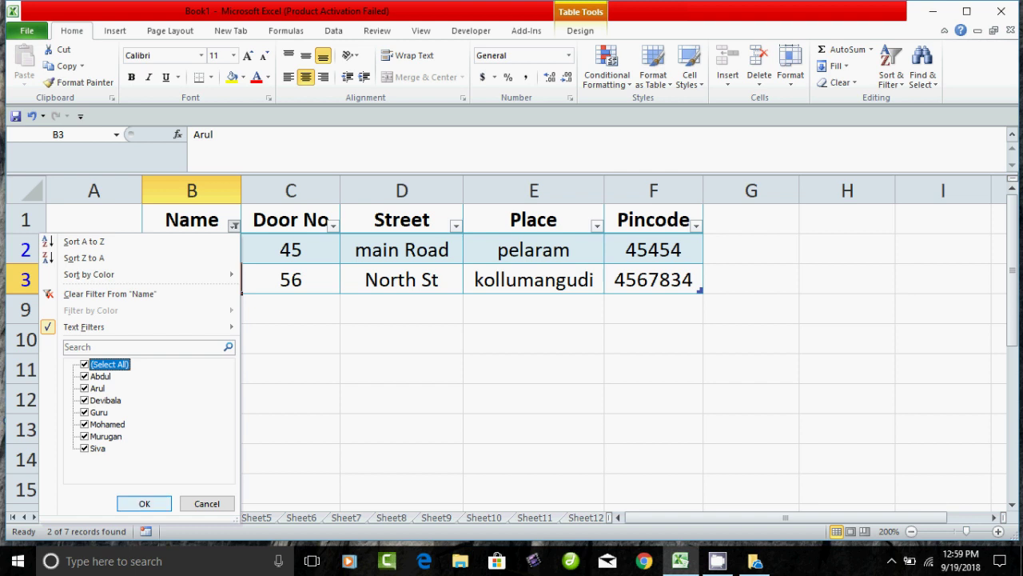
left_click(144, 503)
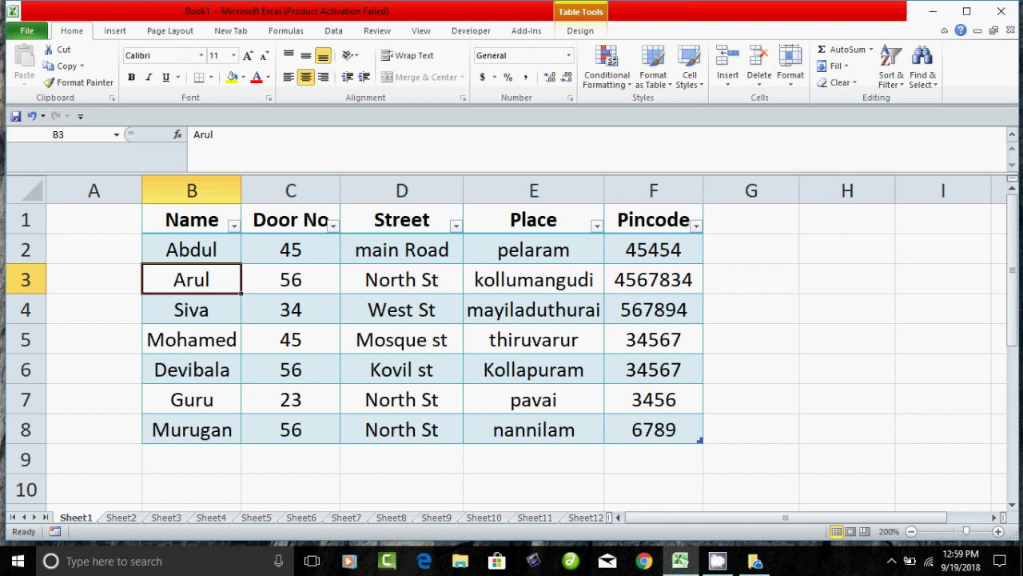
- Filter the Name column by value so that only the person in row 6 is selected
left_click(234, 225)
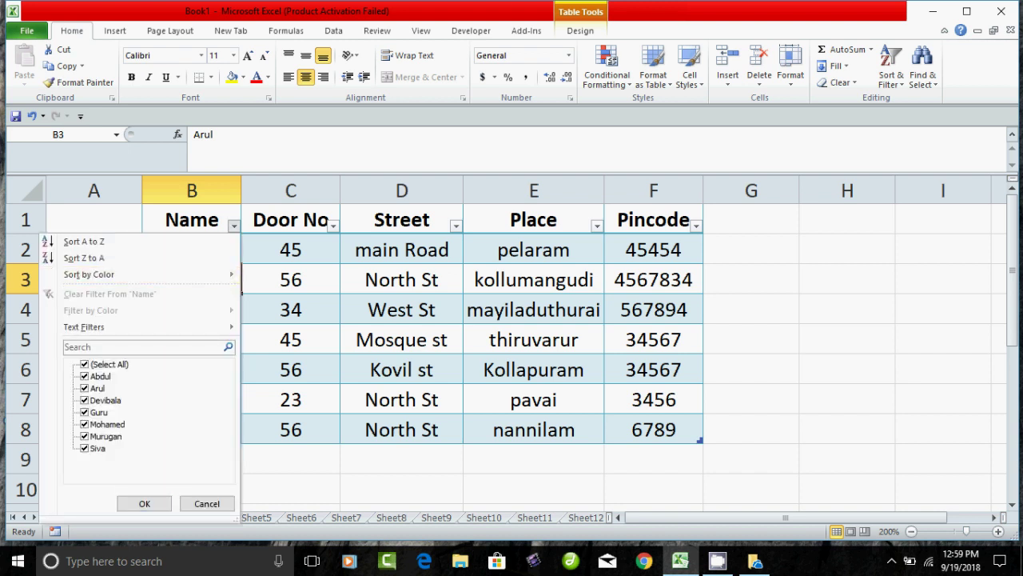
mouse_move(84, 326)
left_click(84, 364)
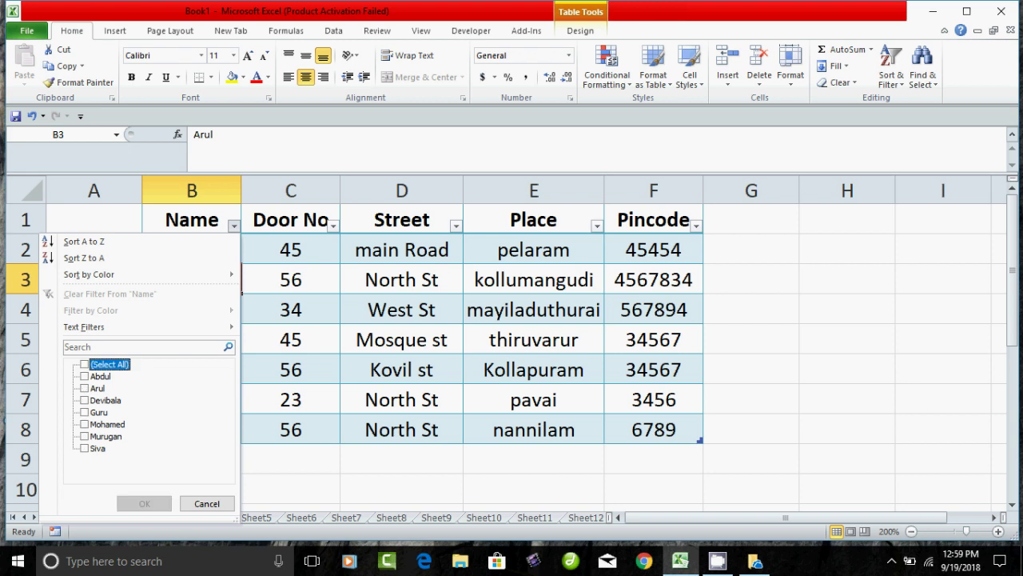
left_click(85, 400)
left_click(144, 503)
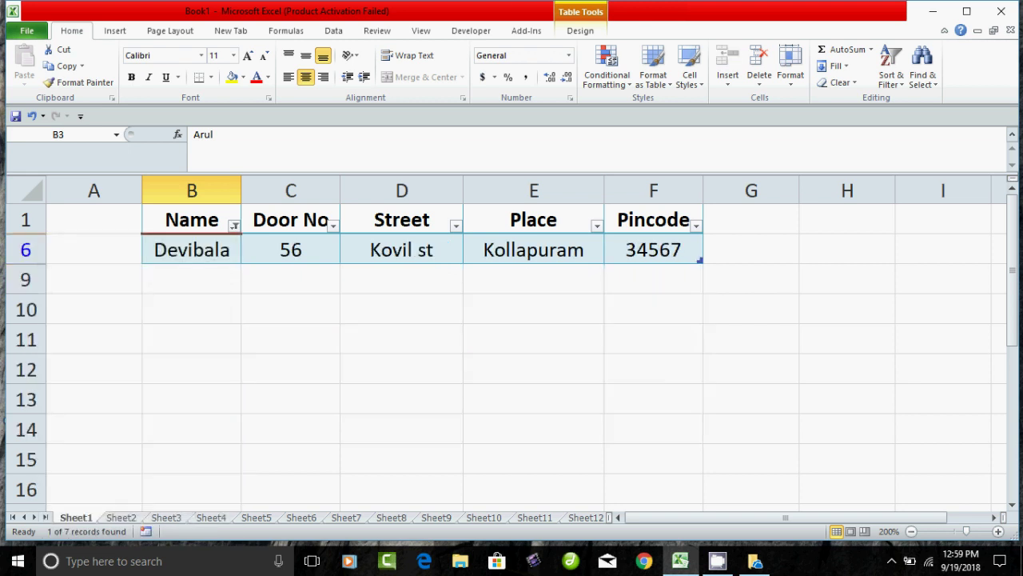